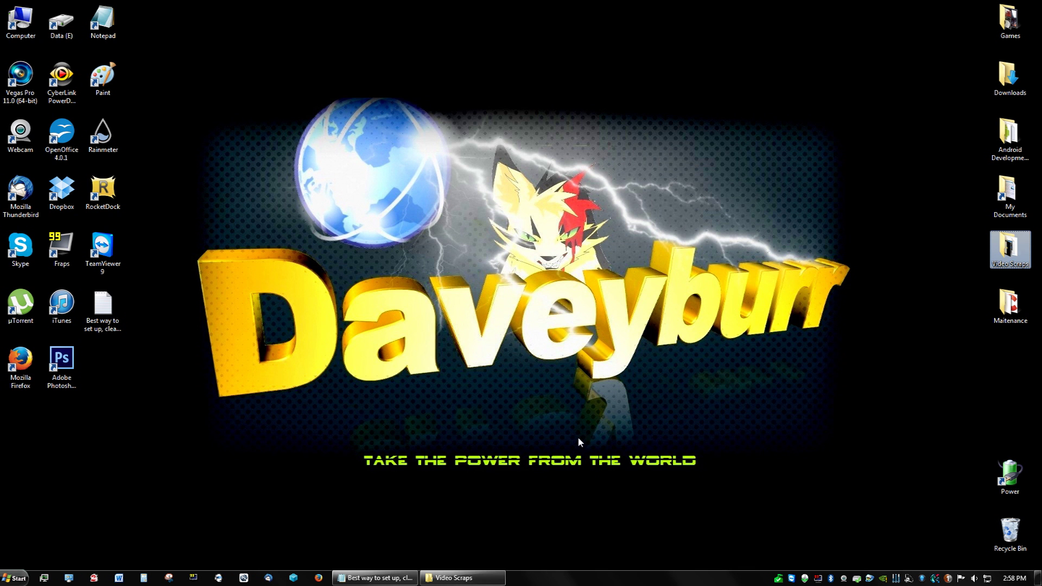
Step: Search the Start menu for msconfig and launch msconfig.exe to open System Configuration
{"action": "left_click", "coordinate": [21, 577]}
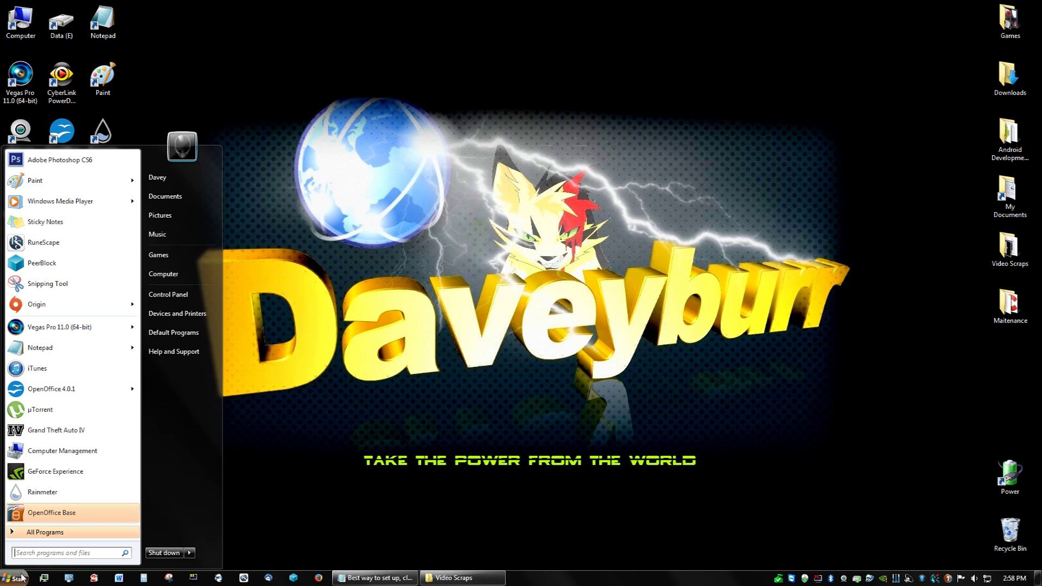
{"action": "type", "text": "msconfig"}
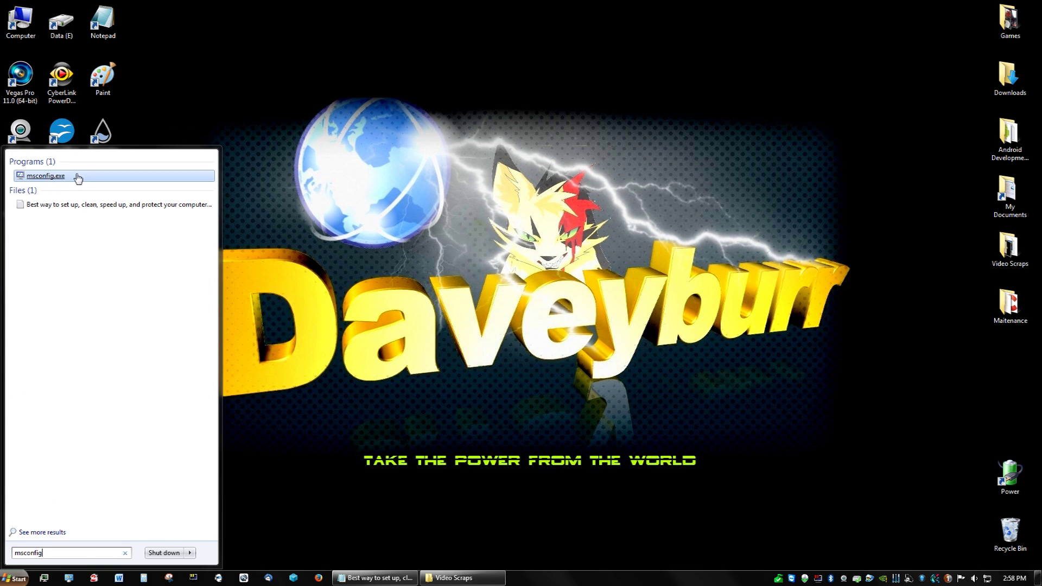
{"action": "left_click", "coordinate": [62, 180]}
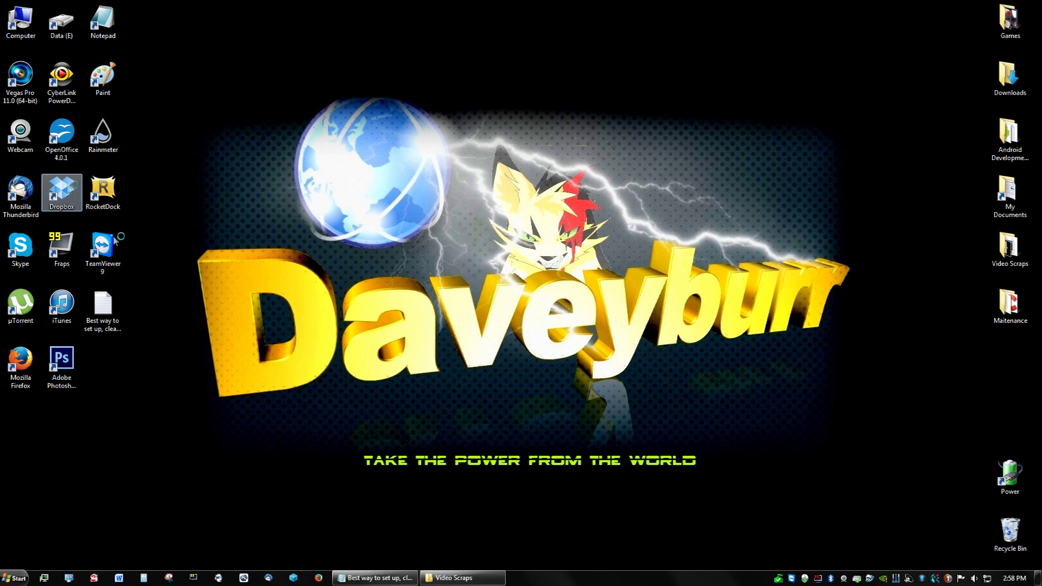
{"action": "left_click", "coordinate": [23, 579]}
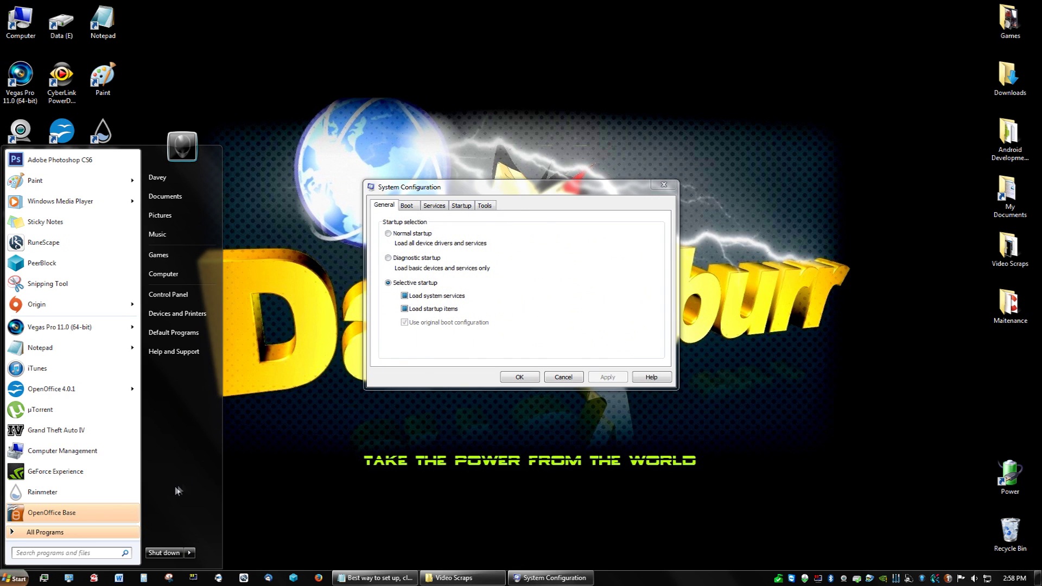
Step: Dismiss the Start menu and step through the Boot and Services tabs to the Startup tab
{"action": "left_click", "coordinate": [227, 470]}
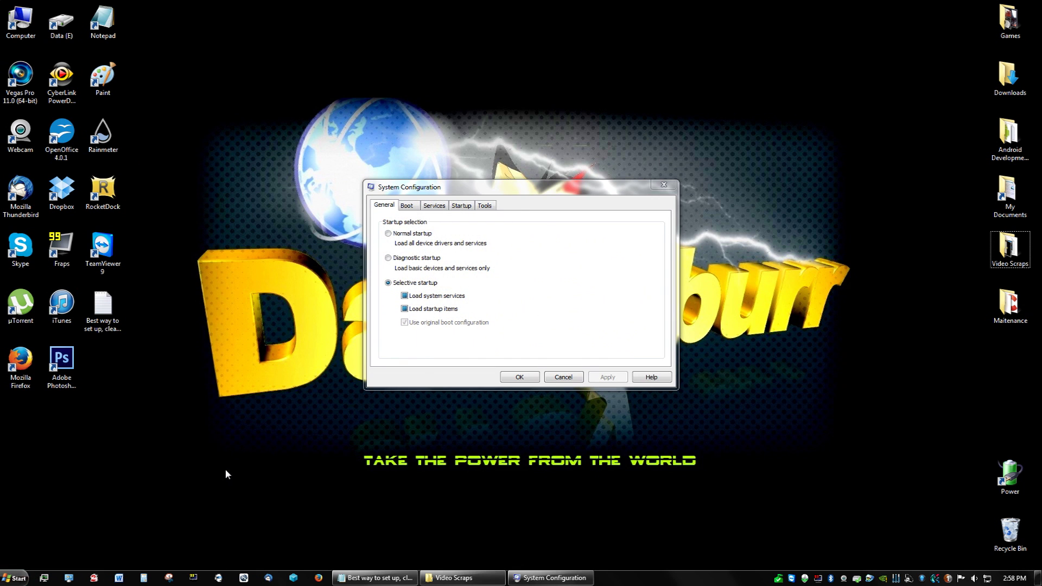
{"action": "left_click", "coordinate": [16, 578]}
{"action": "left_click", "coordinate": [279, 511]}
{"action": "left_click", "coordinate": [408, 209]}
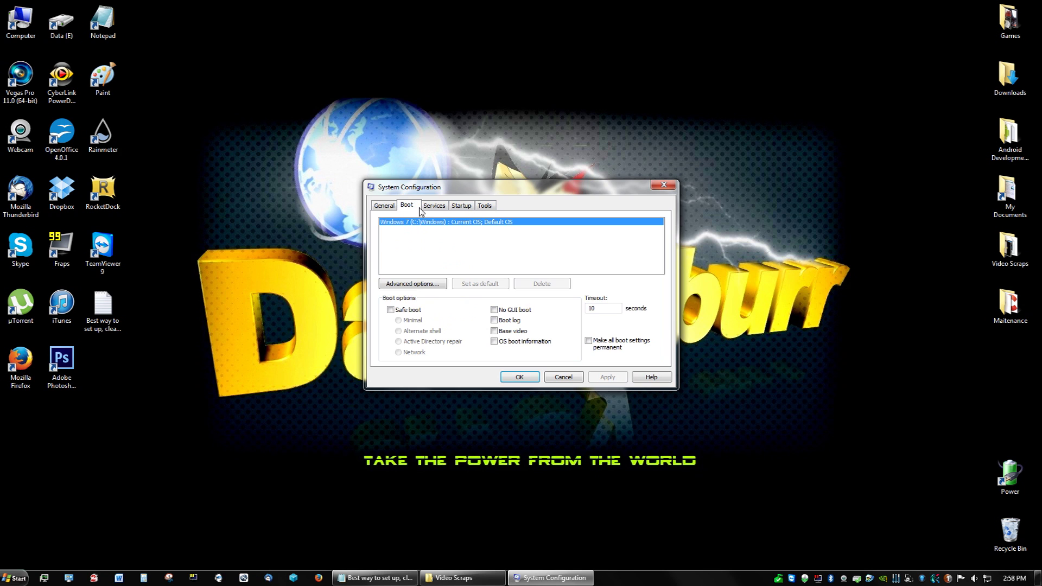
{"action": "left_click", "coordinate": [439, 210]}
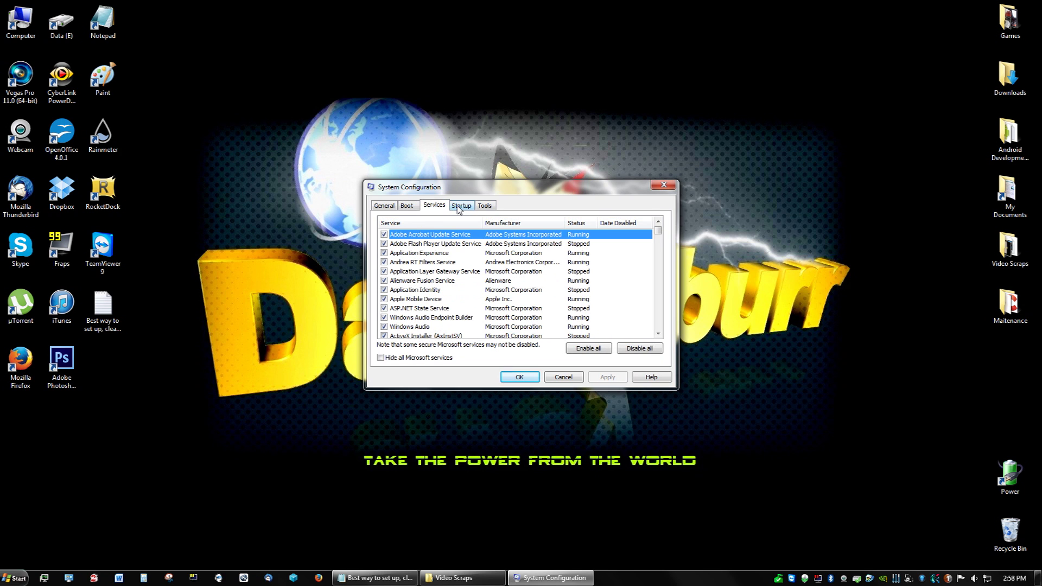
{"action": "left_click", "coordinate": [459, 209]}
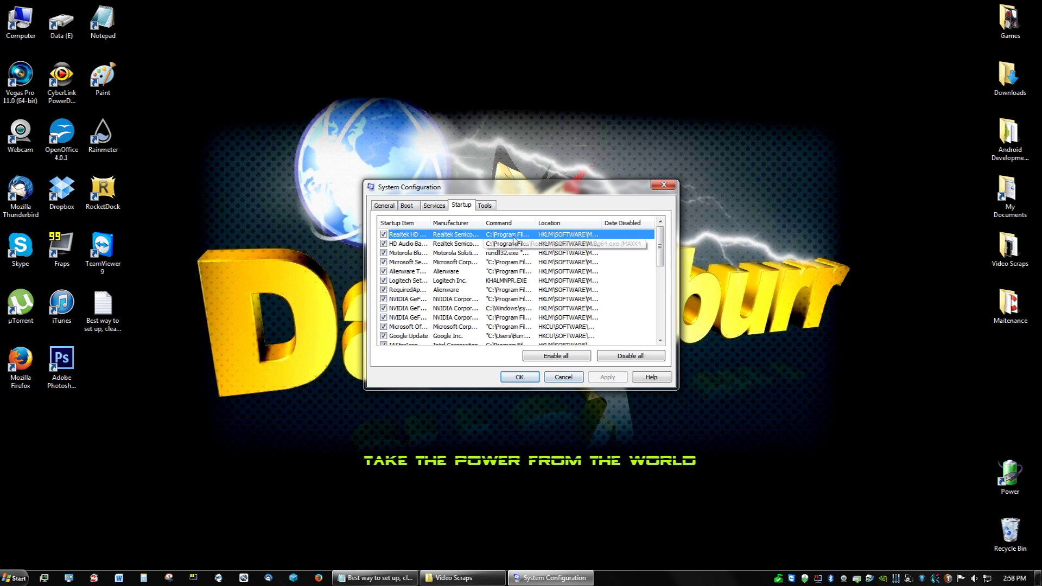
Step: Widen the Startup Item column to full names and sort the startup list by item name, reversed
{"action": "left_click_drag", "start_coordinate": [584, 187], "coordinate": [606, 178]}
{"action": "mouse_move", "coordinate": [683, 248]}
{"action": "left_mouse_down"}
{"action": "mouse_move", "coordinate": [682, 320]}
{"action": "mouse_move", "coordinate": [683, 254]}
{"action": "mouse_move", "coordinate": [693, 326]}
{"action": "mouse_move", "coordinate": [692, 233]}
{"action": "left_mouse_up"}
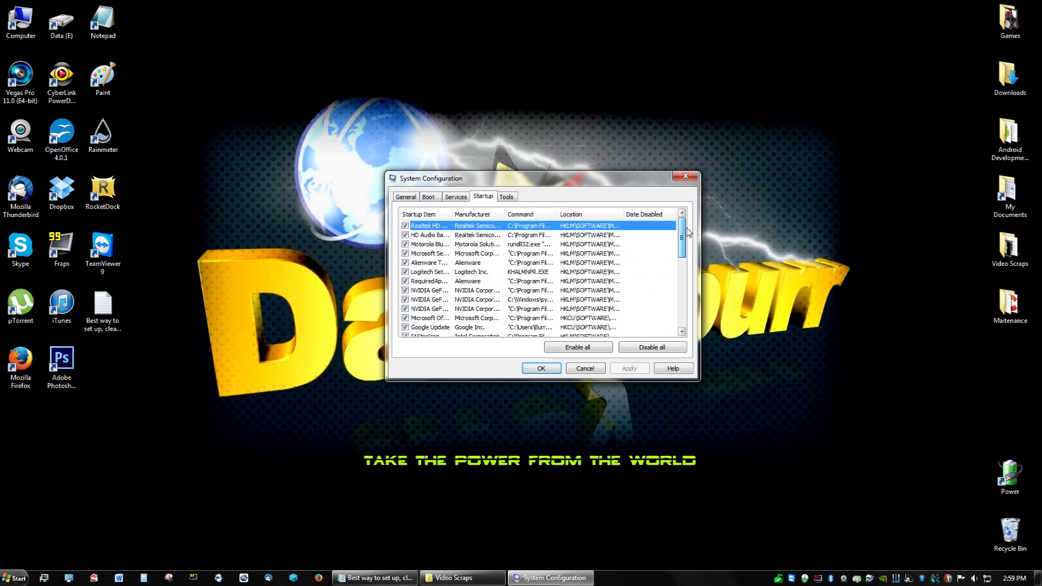
{"action": "left_click", "coordinate": [624, 237]}
{"action": "left_click", "coordinate": [625, 227]}
{"action": "left_click_drag", "start_coordinate": [683, 237], "coordinate": [680, 323]}
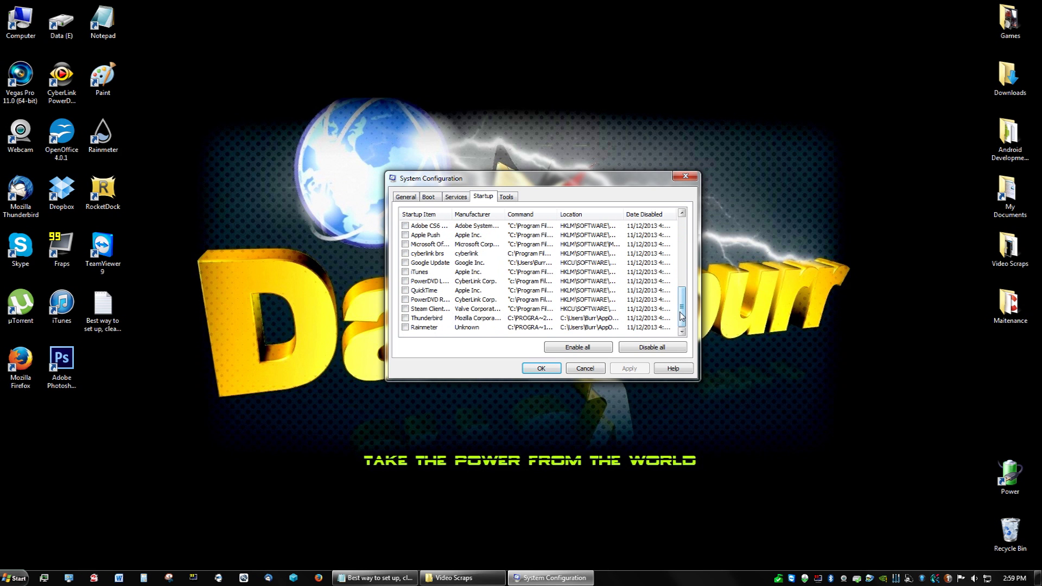
{"action": "left_click_drag", "start_coordinate": [681, 316], "coordinate": [685, 237]}
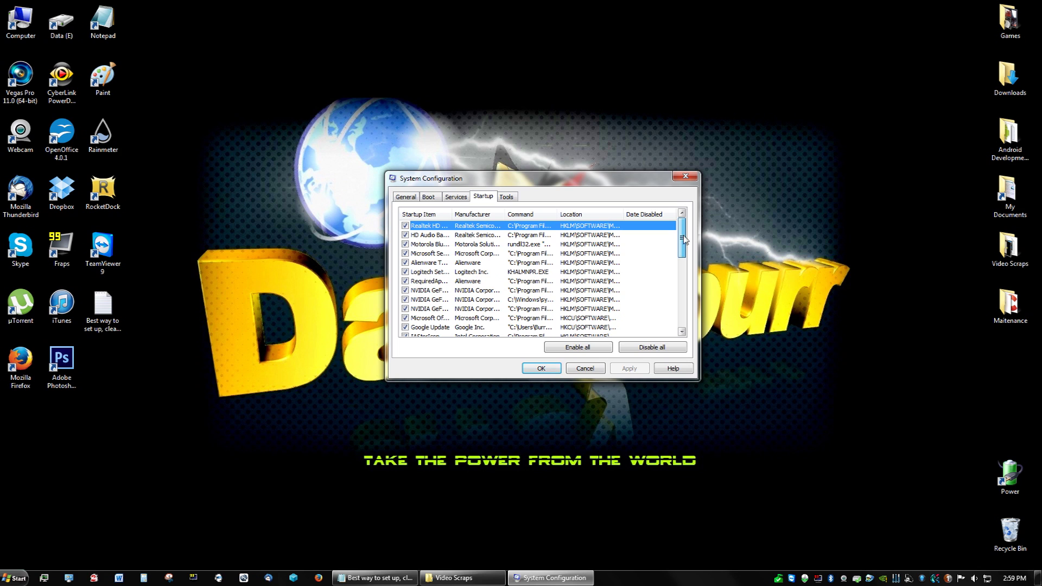
{"action": "double_click", "coordinate": [452, 214]}
{"action": "left_click", "coordinate": [489, 215]}
{"action": "left_click", "coordinate": [488, 216]}
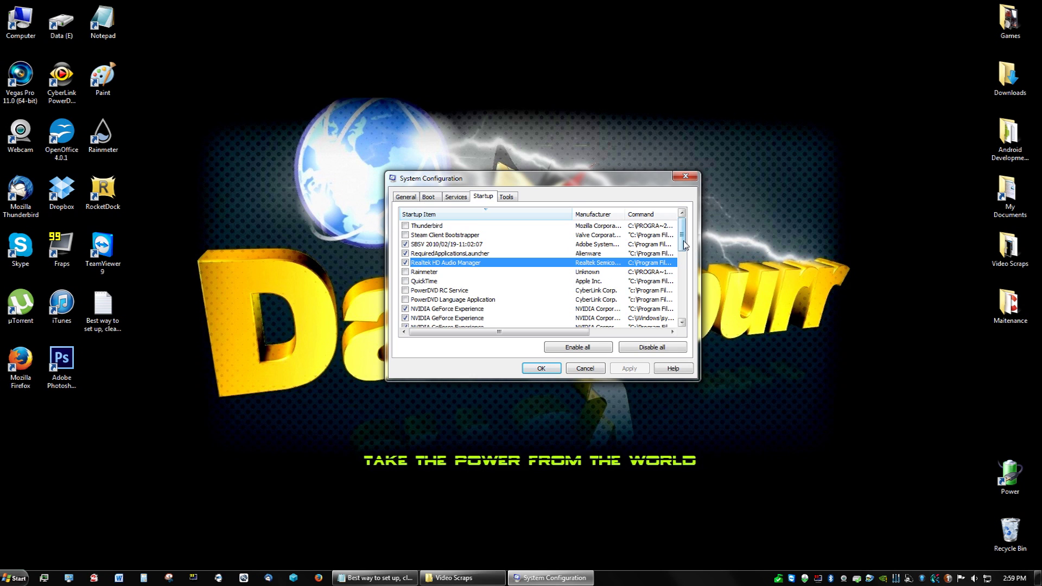
{"action": "left_click_drag", "start_coordinate": [685, 245], "coordinate": [675, 302]}
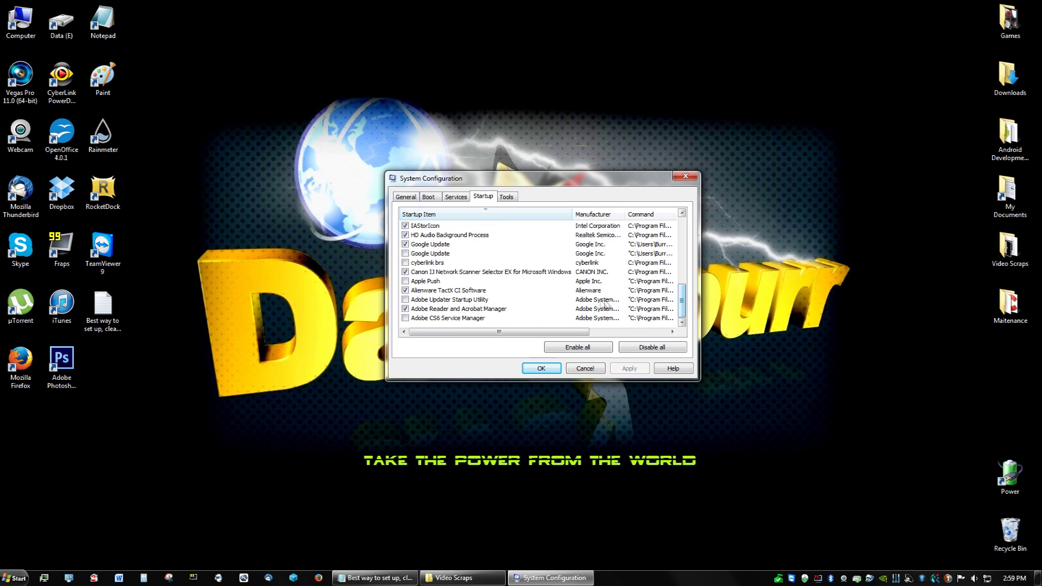
Step: Untick Adobe Reader and Acrobat Manager in the startup list and apply the change
{"action": "left_click", "coordinate": [405, 309]}
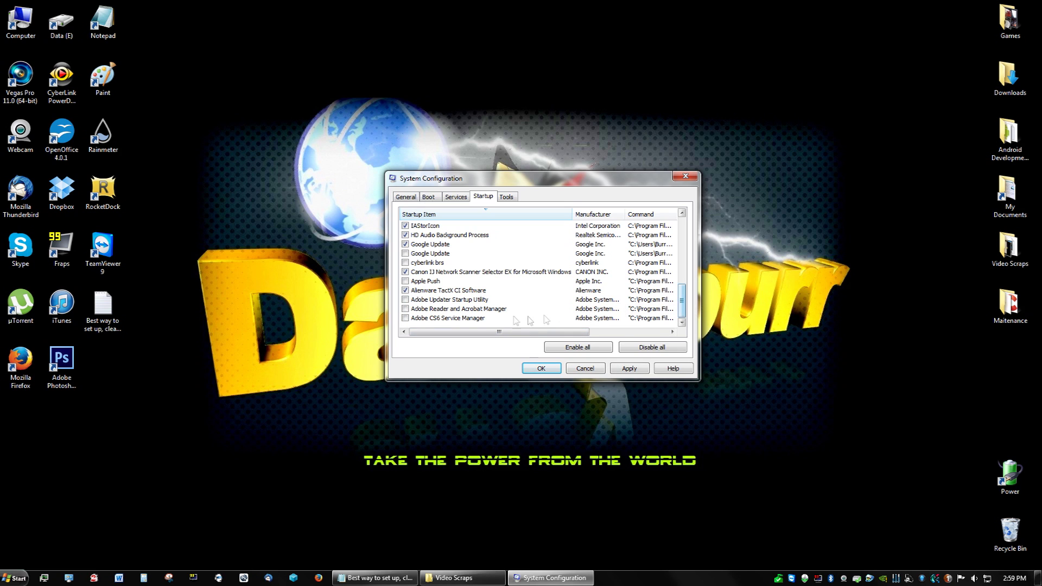
{"action": "left_click_drag", "start_coordinate": [683, 300], "coordinate": [676, 222]}
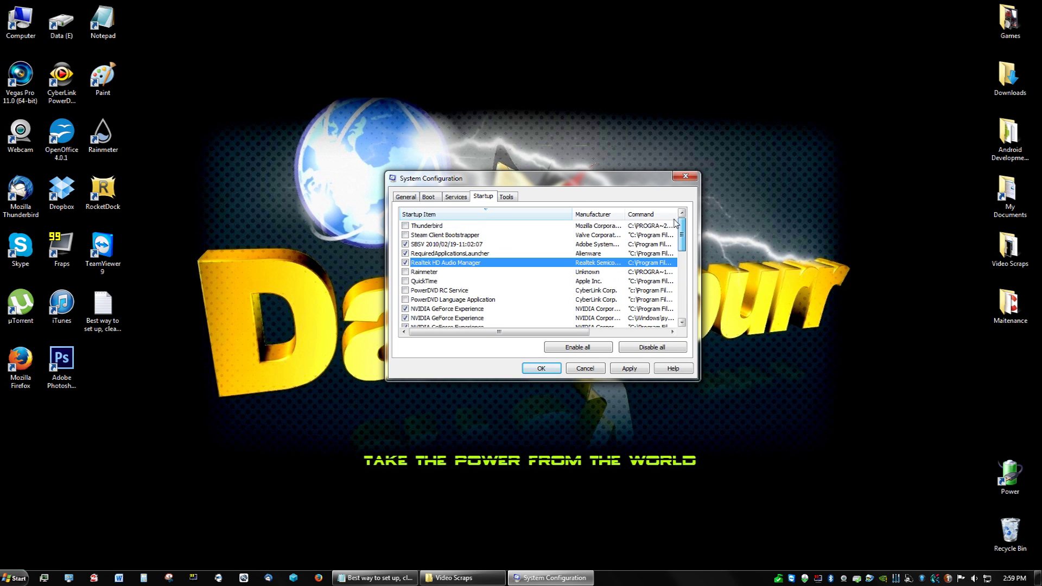
{"action": "left_click", "coordinate": [429, 226]}
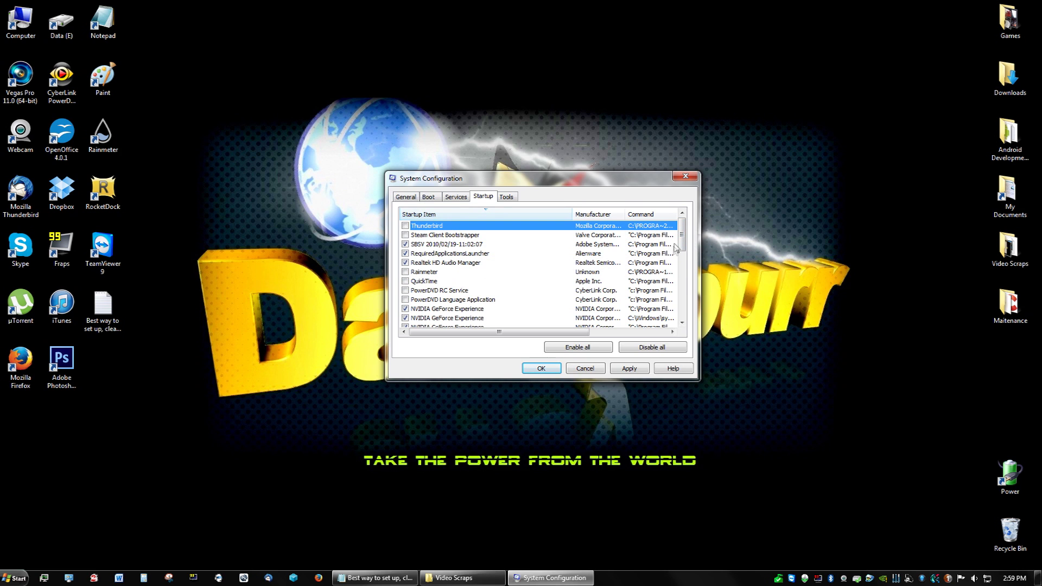
{"action": "left_click_drag", "start_coordinate": [681, 242], "coordinate": [674, 212]}
{"action": "left_click", "coordinate": [619, 370]}
Step: Close System Configuration with OK and launch Firefox from the taskbar
{"action": "left_click", "coordinate": [540, 366]}
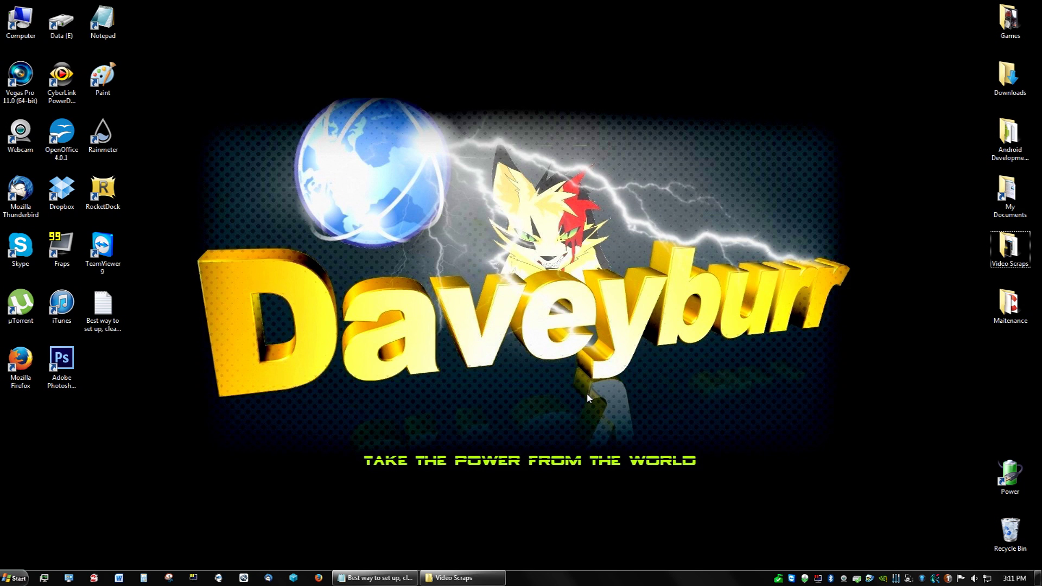
{"action": "left_click", "coordinate": [319, 578]}
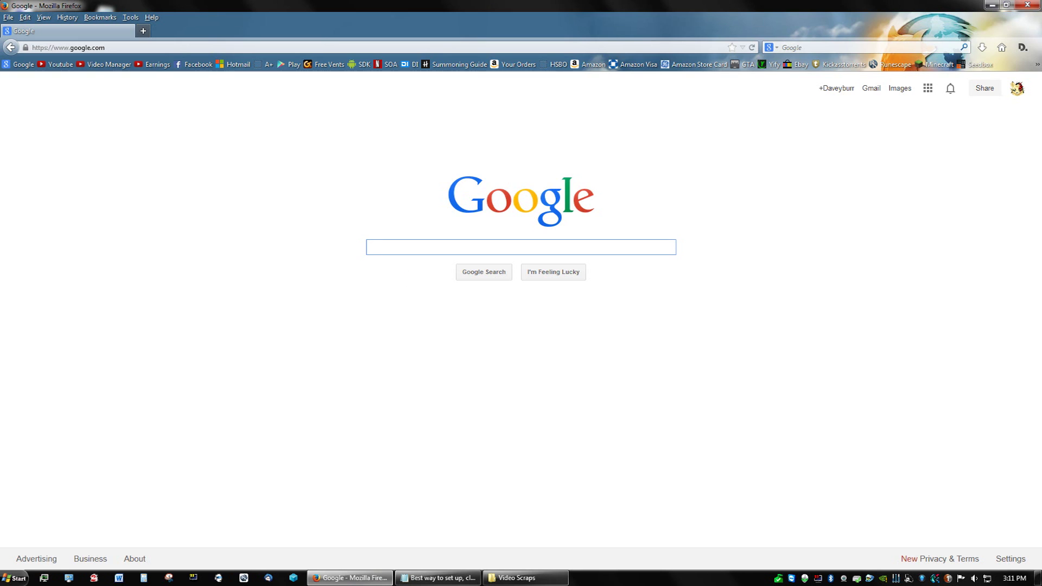
Step: Search Google for 'firefox' and open Mozilla's Download Firefox result
{"action": "type", "text": "irefox"}
{"action": "key", "text": "Return"}
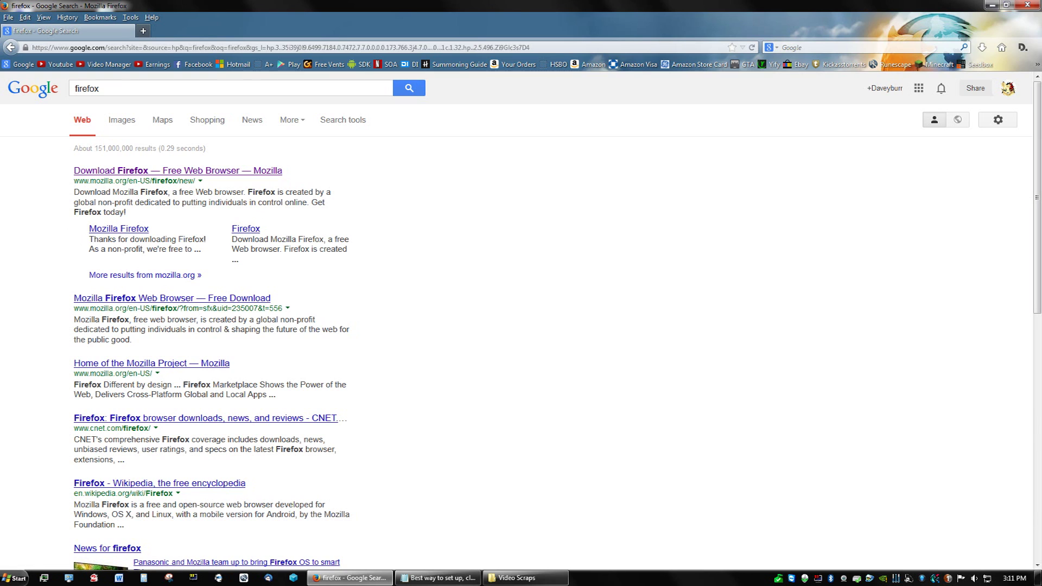
{"action": "left_click", "coordinate": [135, 174]}
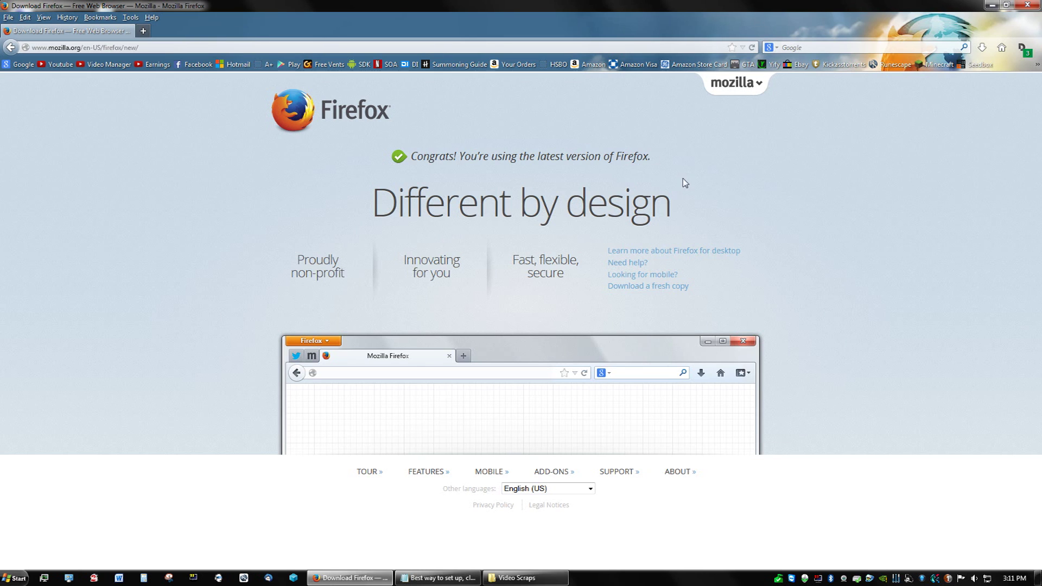
Step: On the mozilla.org Firefox page, restore the browser window from maximized
{"action": "triple_click", "coordinate": [681, 182]}
{"action": "left_click", "coordinate": [679, 179]}
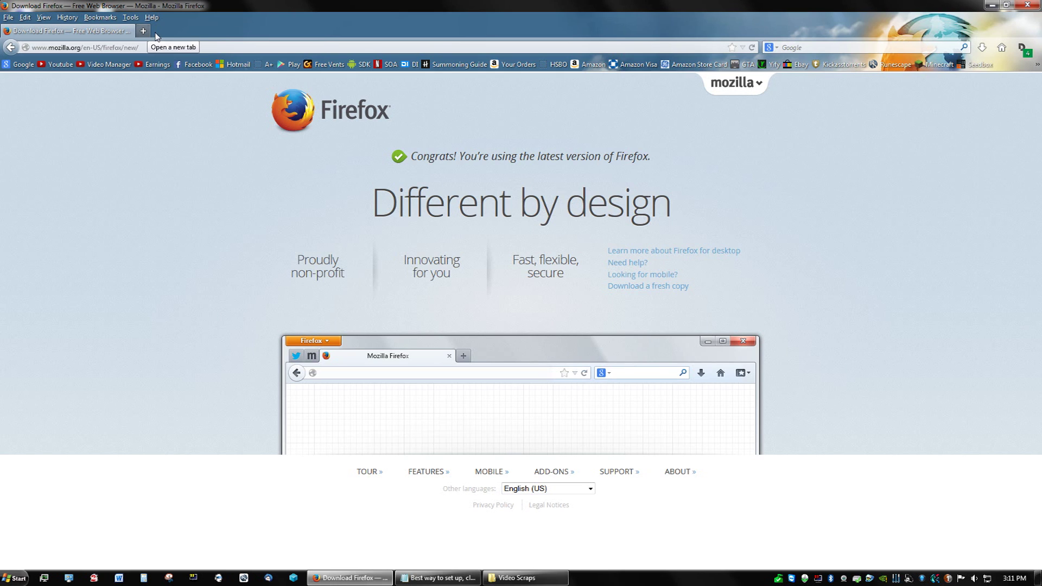
{"action": "left_click", "coordinate": [1006, 5]}
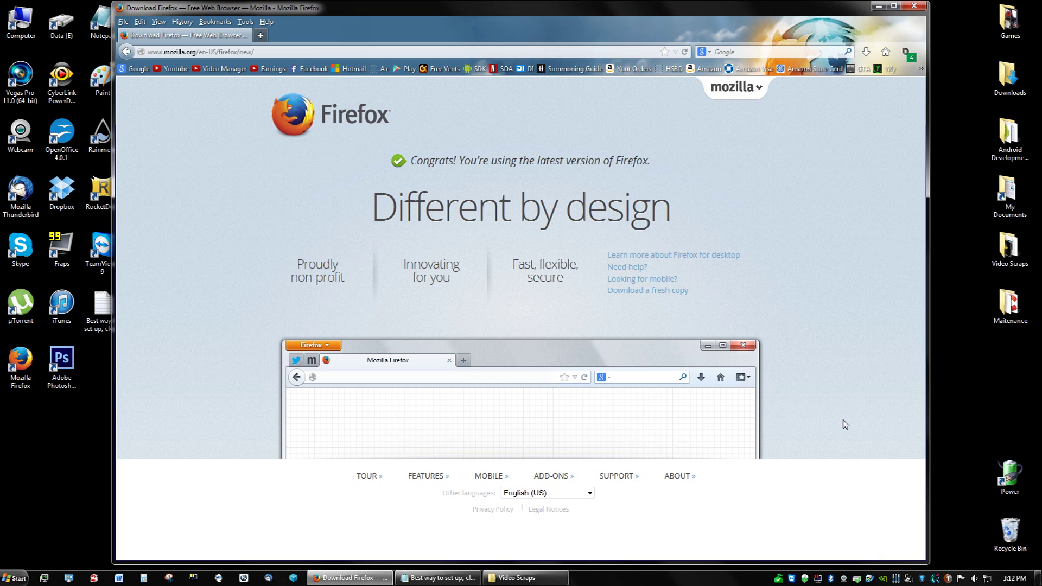
Step: Hide Firefox's menu bar, then show it again through the toolbar context menu
{"action": "left_click", "coordinate": [14, 578]}
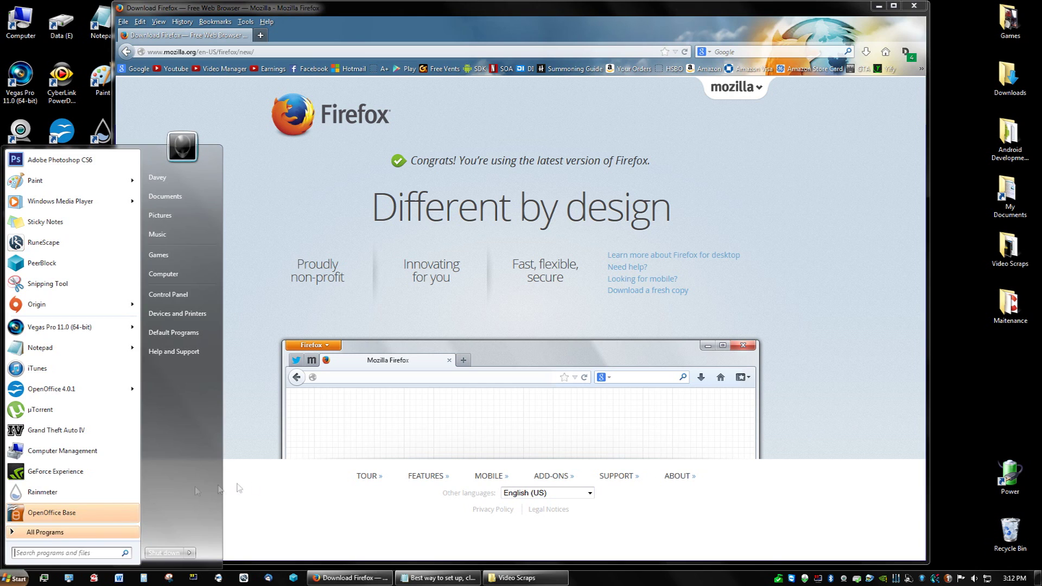
{"action": "left_click", "coordinate": [791, 456]}
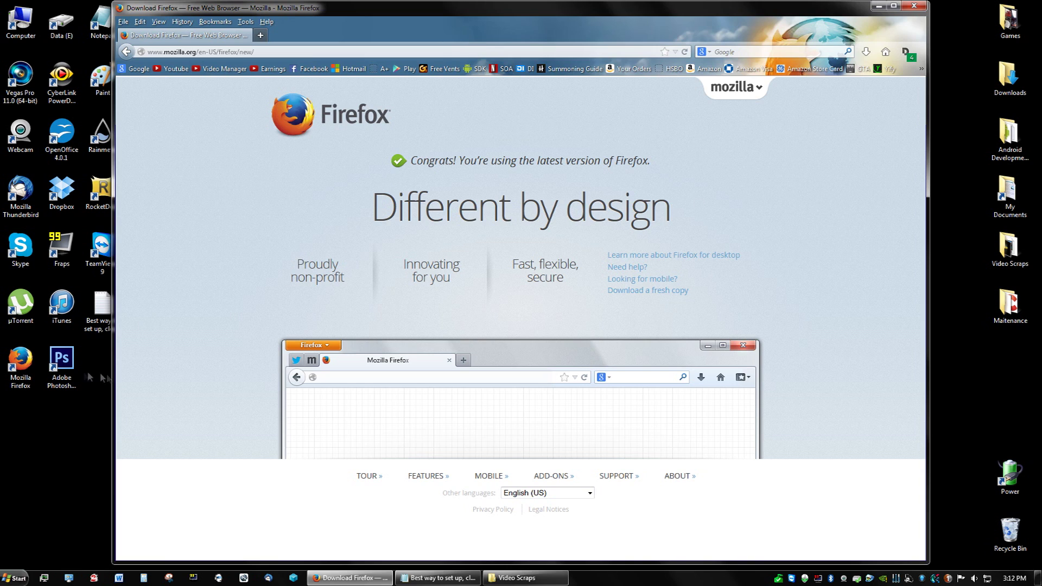
{"action": "right_click", "coordinate": [431, 28]}
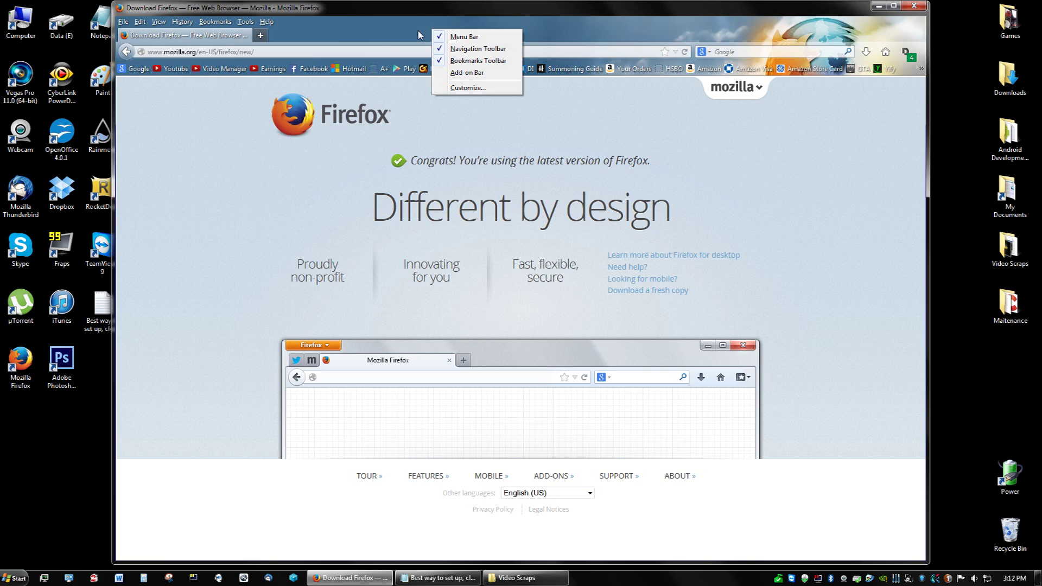
{"action": "left_click", "coordinate": [453, 37]}
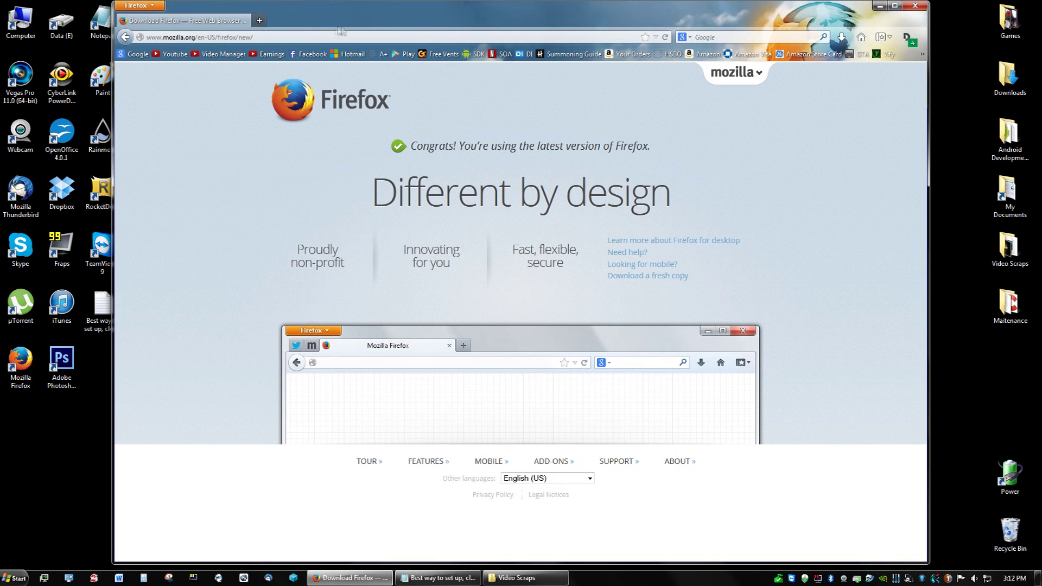
{"action": "right_click", "coordinate": [392, 15]}
{"action": "left_click", "coordinate": [156, 12]}
{"action": "left_click", "coordinate": [155, 6]}
{"action": "left_click", "coordinate": [156, 7]}
{"action": "left_click", "coordinate": [155, 6]}
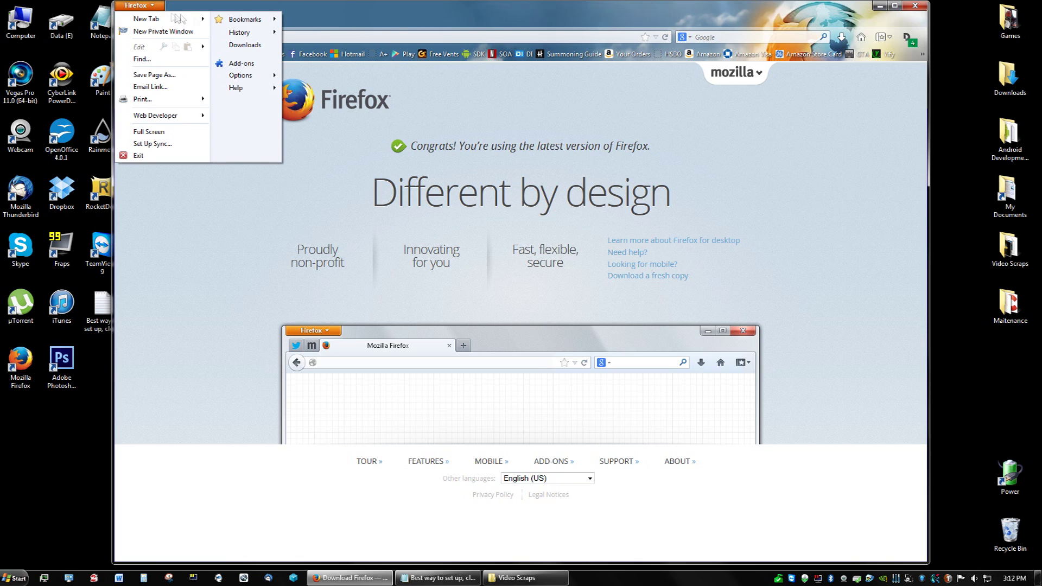
{"action": "right_click", "coordinate": [399, 24]}
{"action": "left_click", "coordinate": [428, 31]}
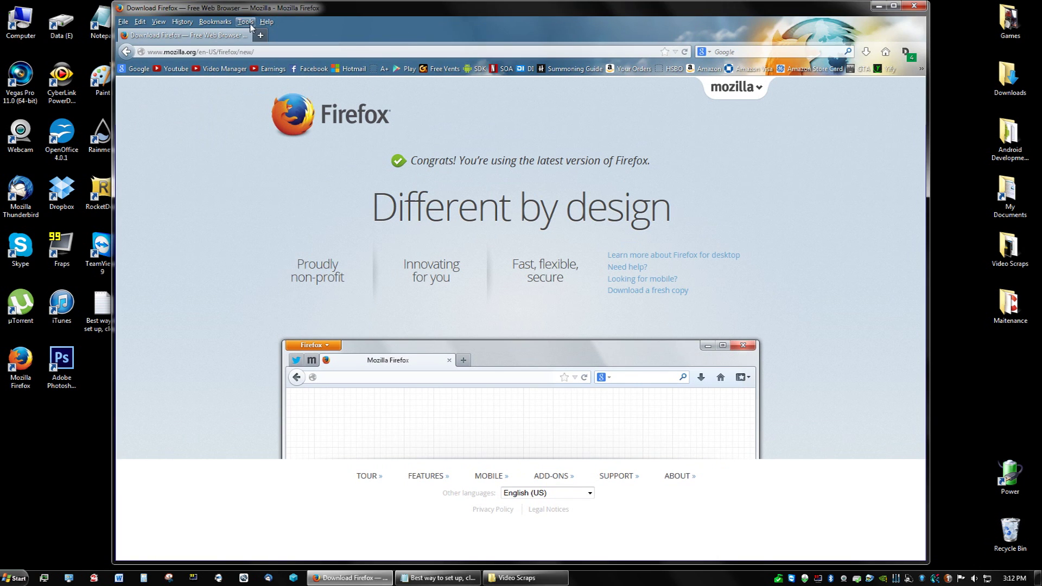
Step: Open Firefox's Options from the Tools menu
{"action": "left_click", "coordinate": [245, 22]}
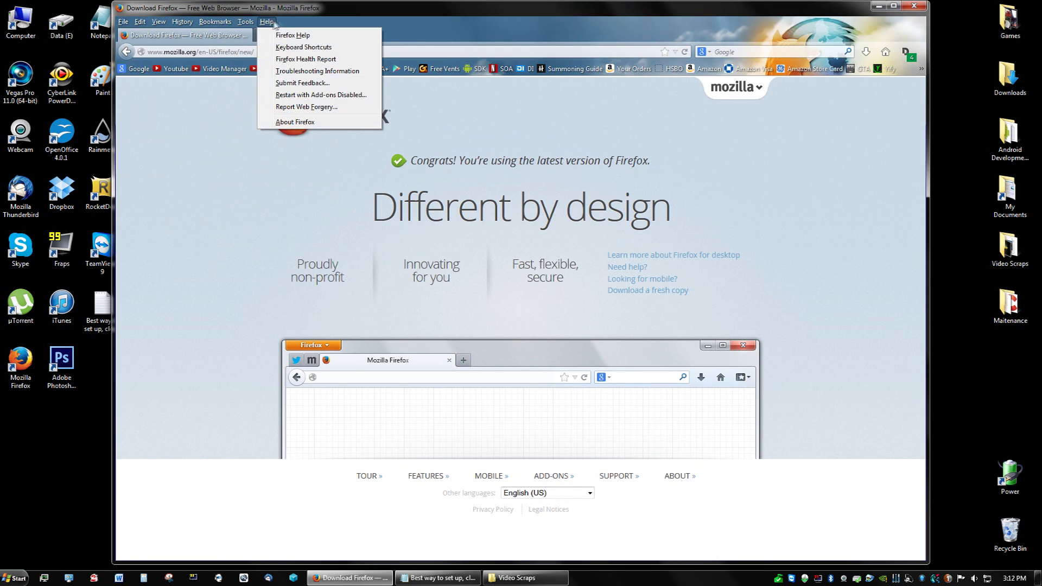
{"action": "mouse_move", "coordinate": [173, 22]}
{"action": "mouse_move", "coordinate": [247, 24]}
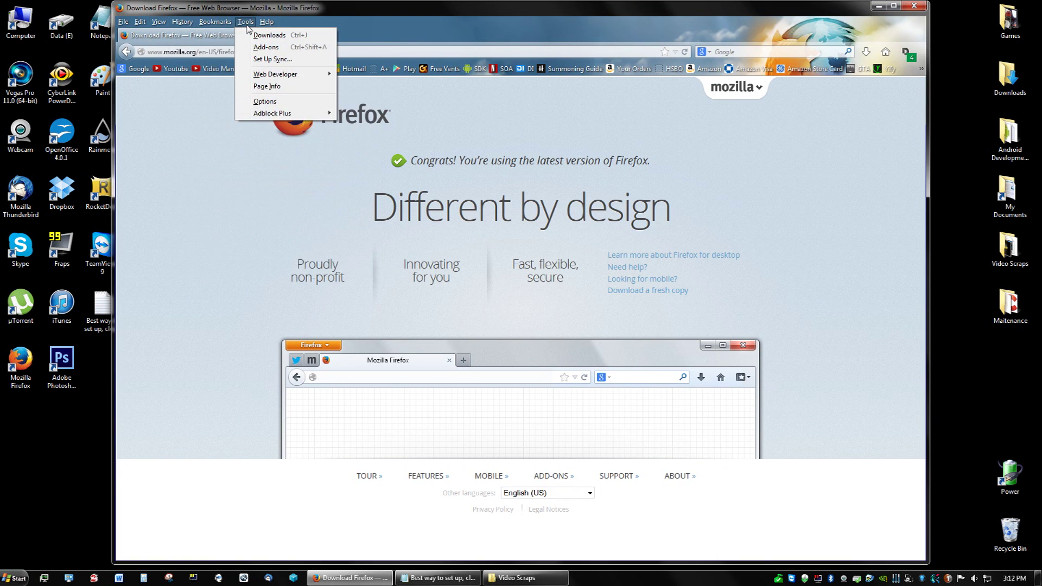
{"action": "left_click", "coordinate": [274, 105]}
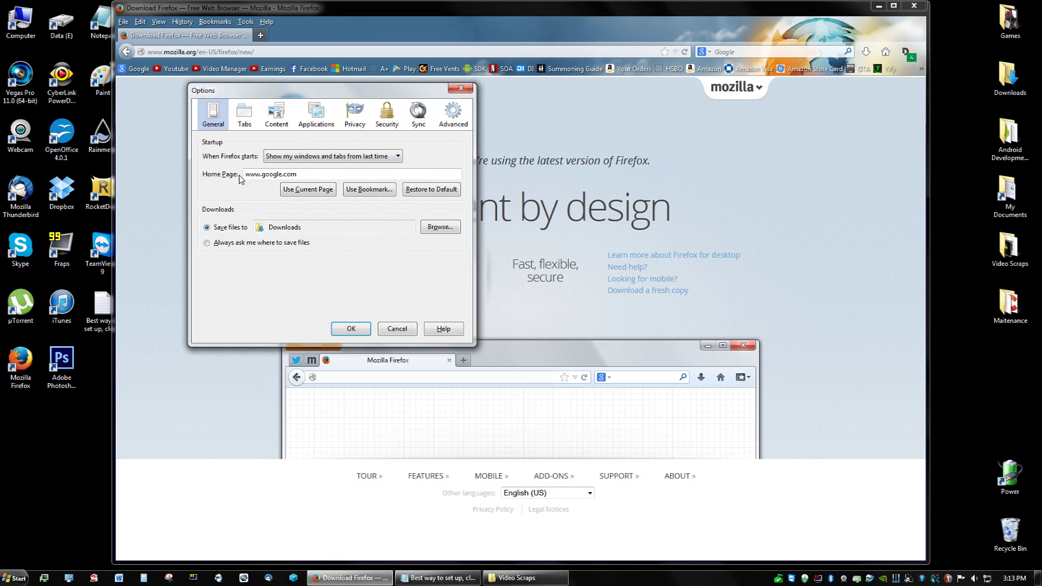
Step: Review the Tabs, Content, Applications, Security and Privacy panes, then close Options and return to Google
{"action": "left_click", "coordinate": [256, 121]}
{"action": "left_click", "coordinate": [284, 119]}
{"action": "left_click", "coordinate": [317, 116]}
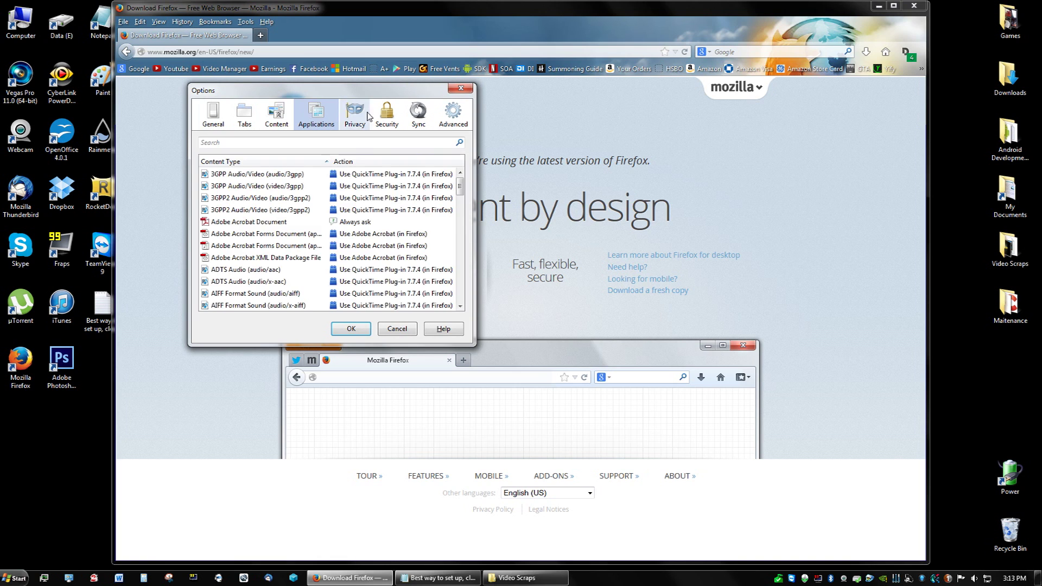
{"action": "left_click", "coordinate": [387, 116]}
{"action": "left_click", "coordinate": [347, 117]}
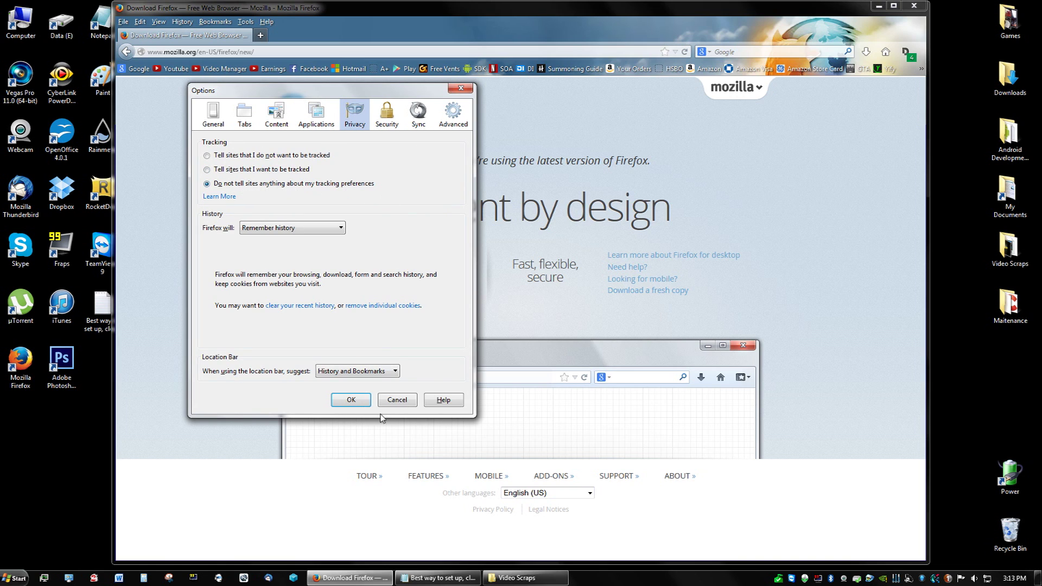
{"action": "left_click", "coordinate": [351, 400]}
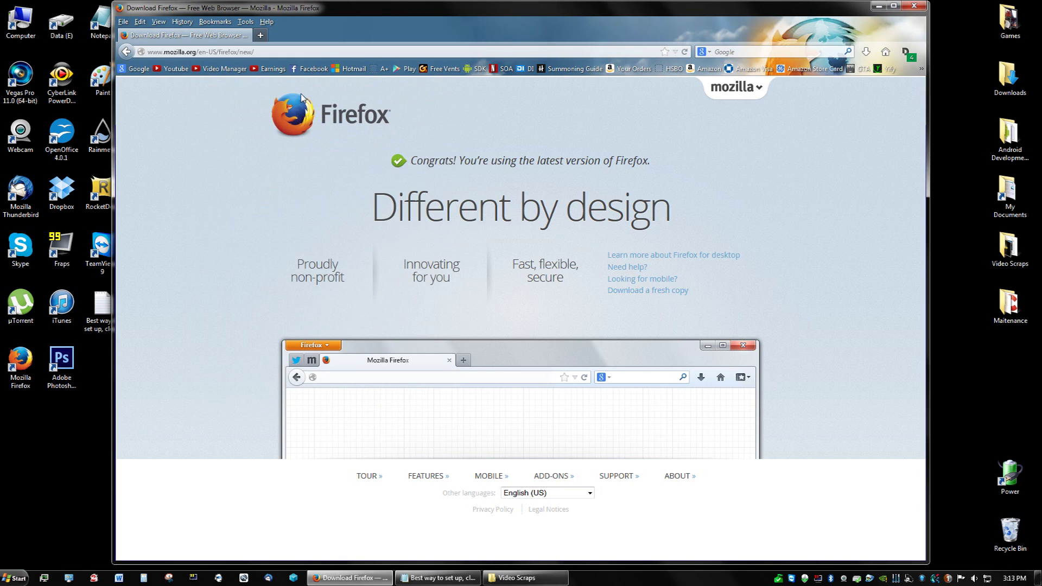
{"action": "left_click", "coordinate": [140, 68]}
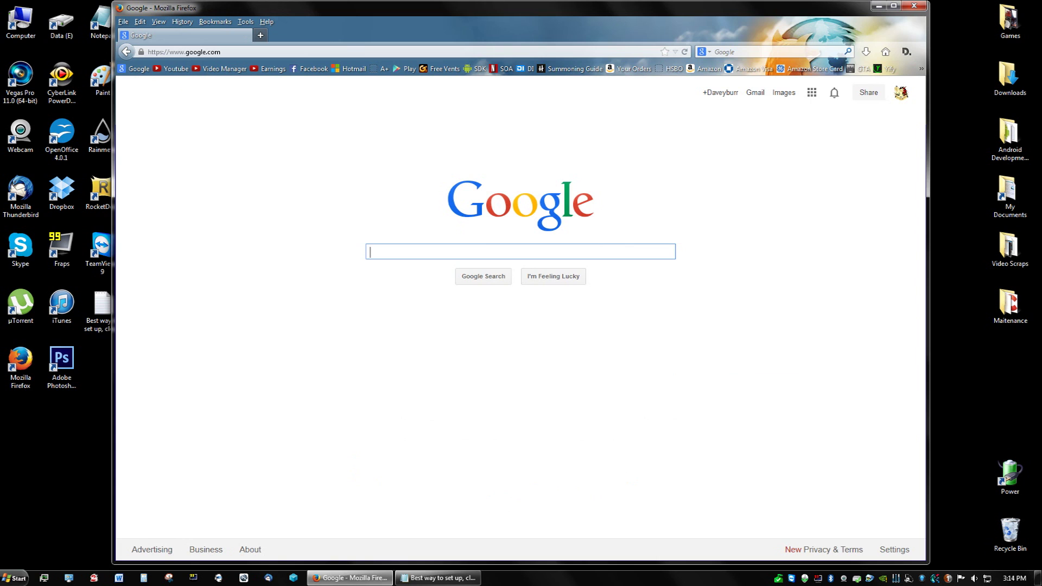
Step: Search Google for 'adblock plus'
{"action": "type", "text": "adbloc"}
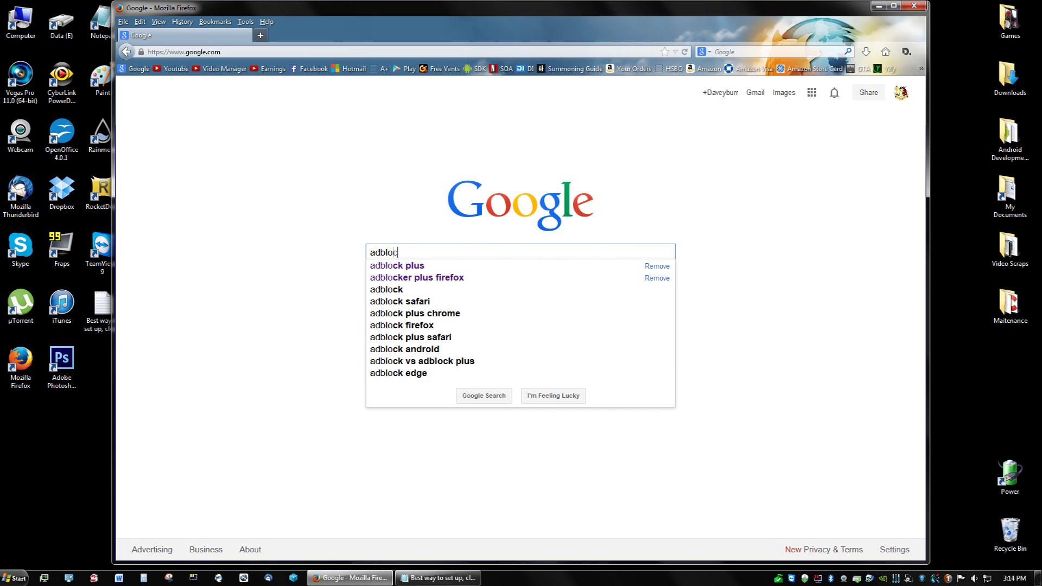
{"action": "type", "text": "k plus"}
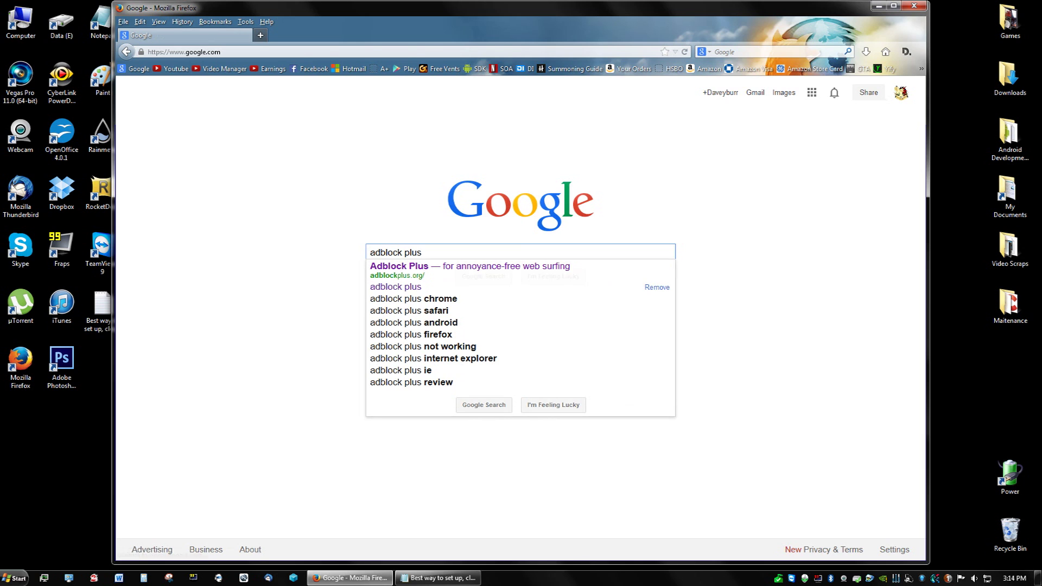
{"action": "key", "text": "Return"}
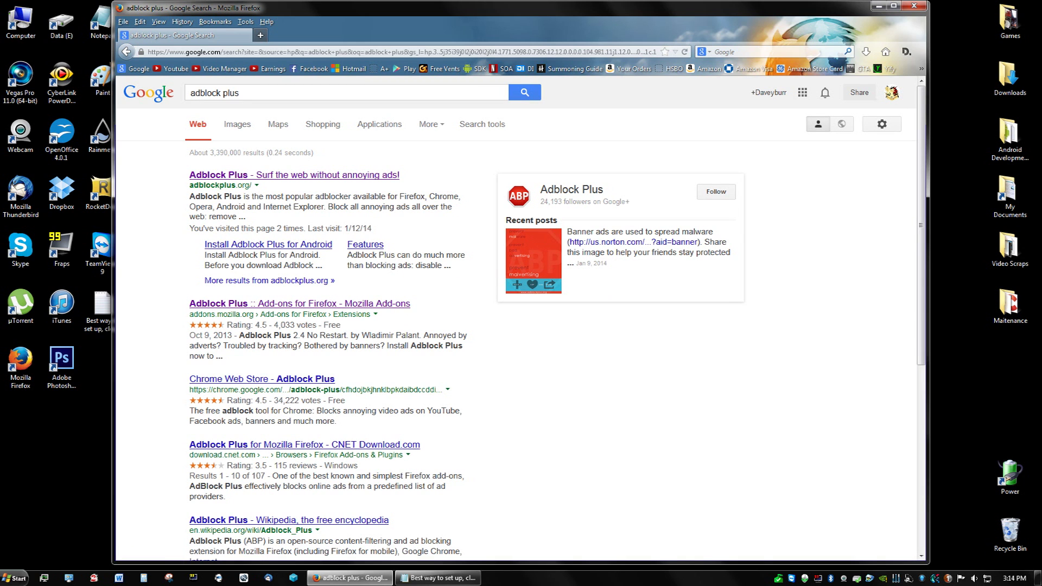
Step: Open the Adblock Plus listing on Mozilla Add-ons, then load msn.com from the address bar
{"action": "left_click", "coordinate": [255, 308]}
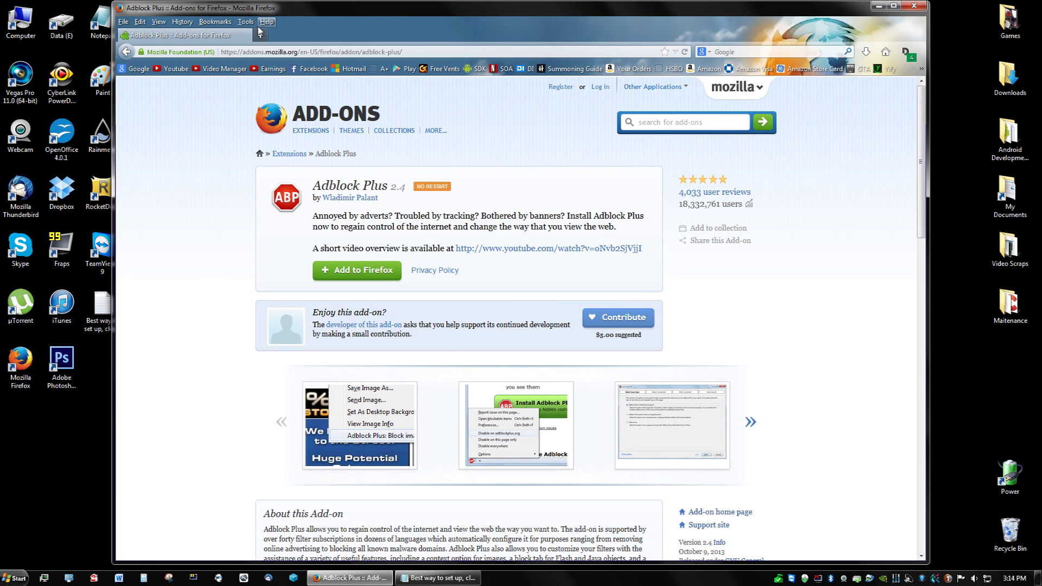
{"action": "left_click", "coordinate": [299, 51]}
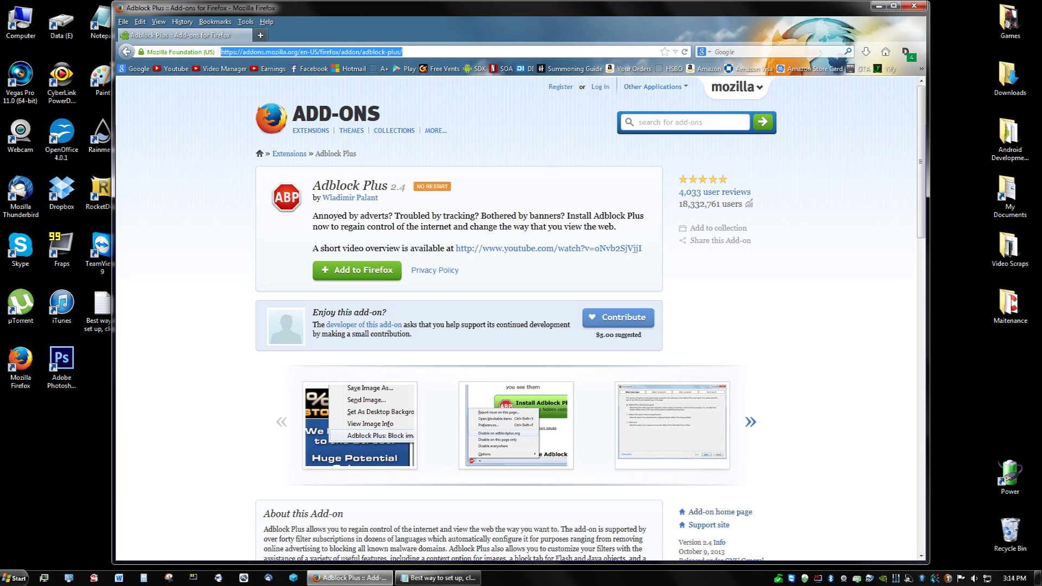
{"action": "type", "text": "msn msn.com"}
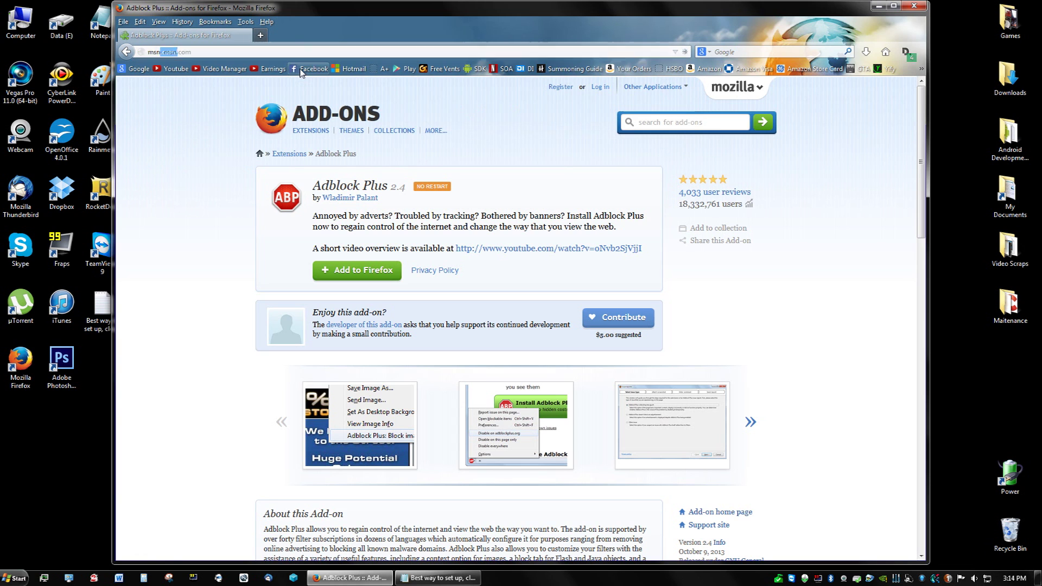
{"action": "key", "text": "Return"}
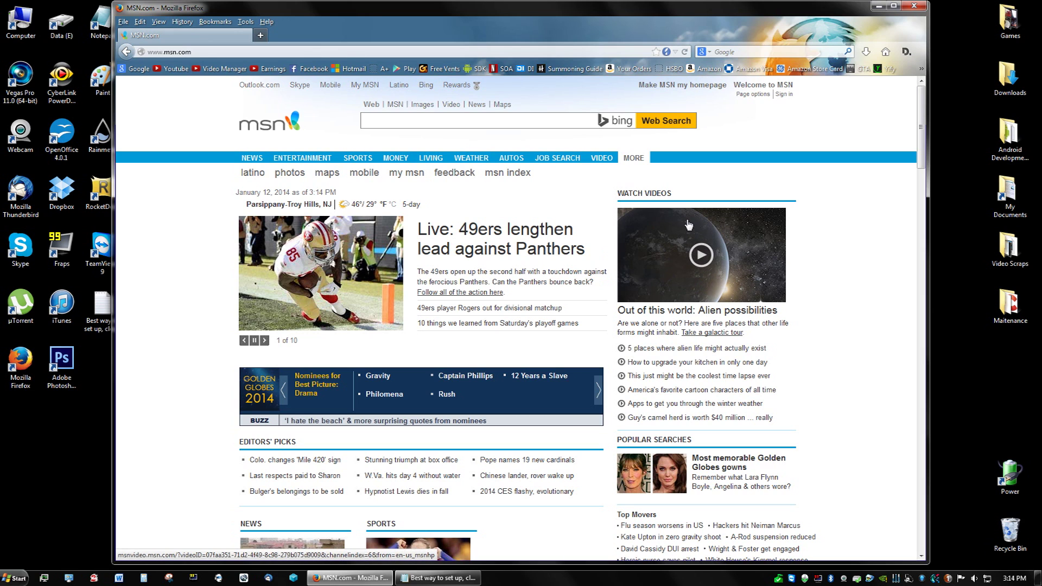
{"action": "left_click", "coordinate": [245, 22]}
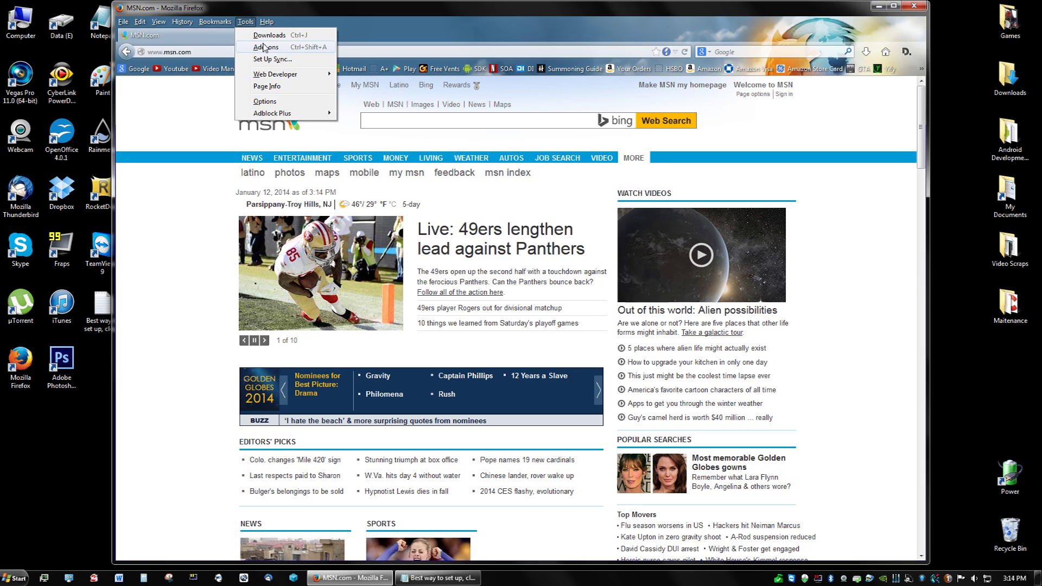
Step: Disable Adblock Plus in the Add-ons Manager and reload MSN.com to see its ads
{"action": "left_click", "coordinate": [265, 48]}
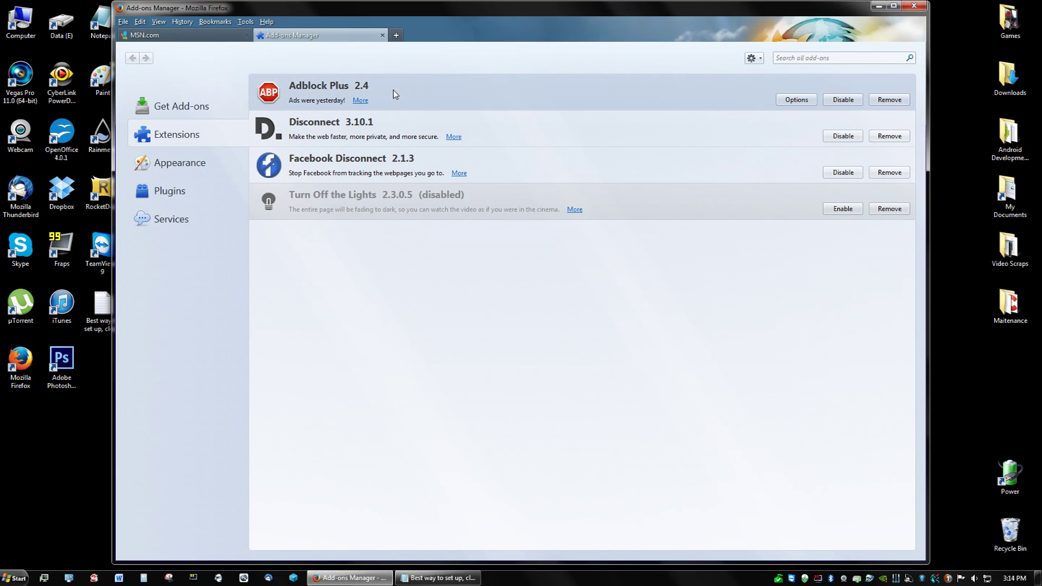
{"action": "left_click", "coordinate": [858, 102]}
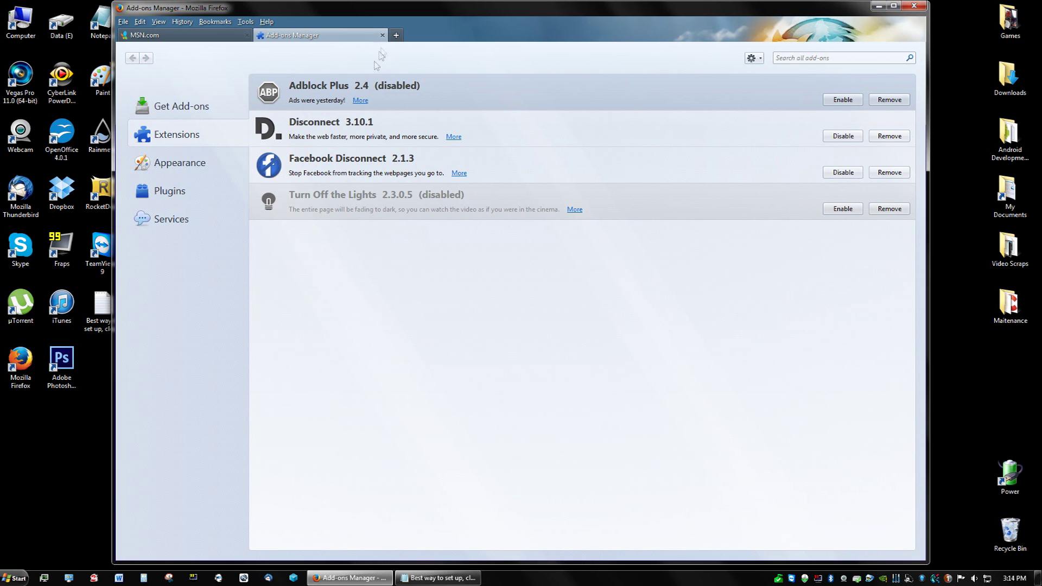
{"action": "left_click", "coordinate": [217, 36]}
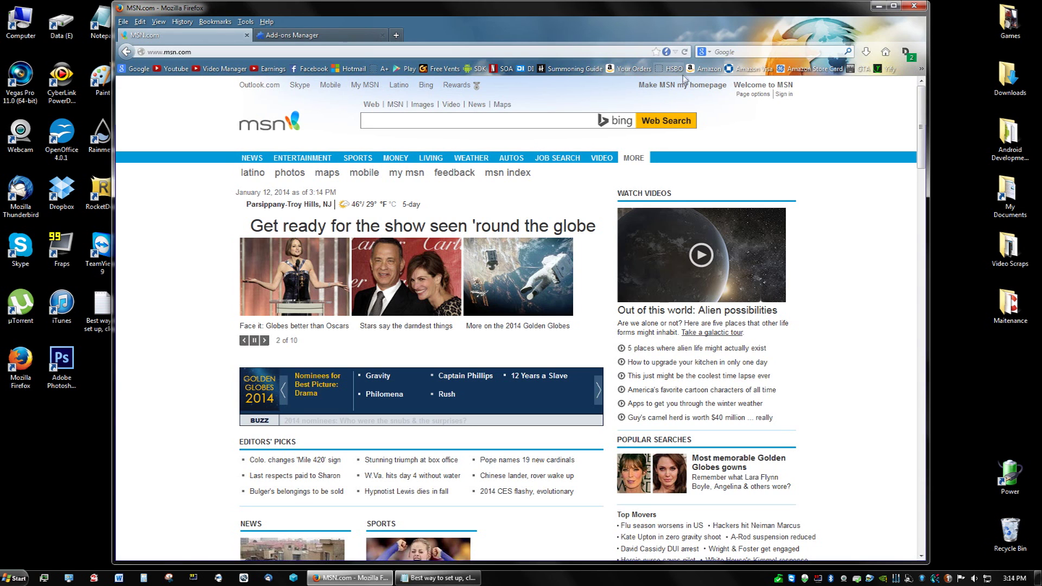
{"action": "key", "text": "F5"}
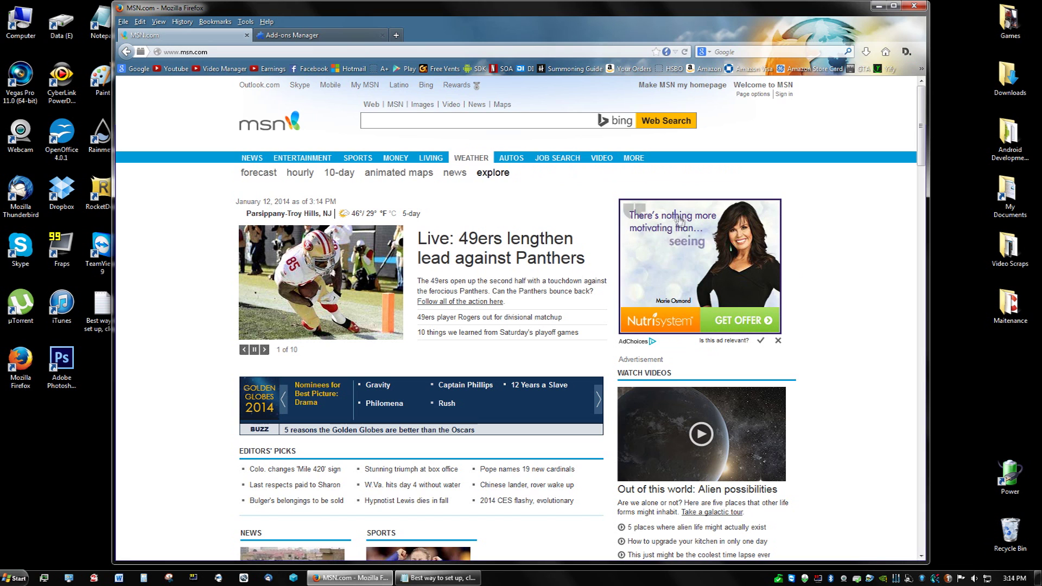
Step: Re-enable Adblock Plus in the Add-ons Manager
{"action": "left_click", "coordinate": [326, 36]}
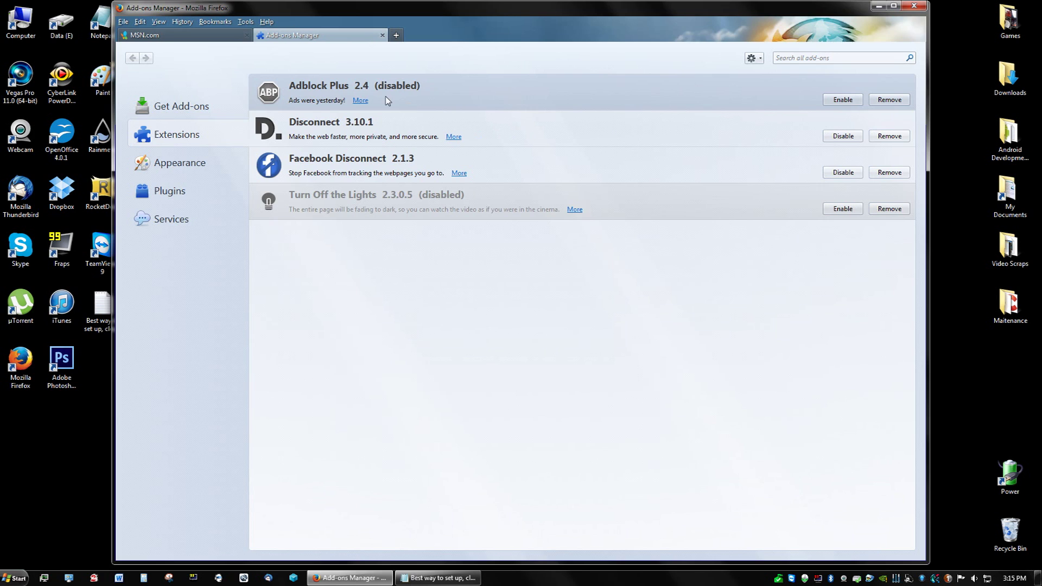
{"action": "left_click", "coordinate": [825, 97]}
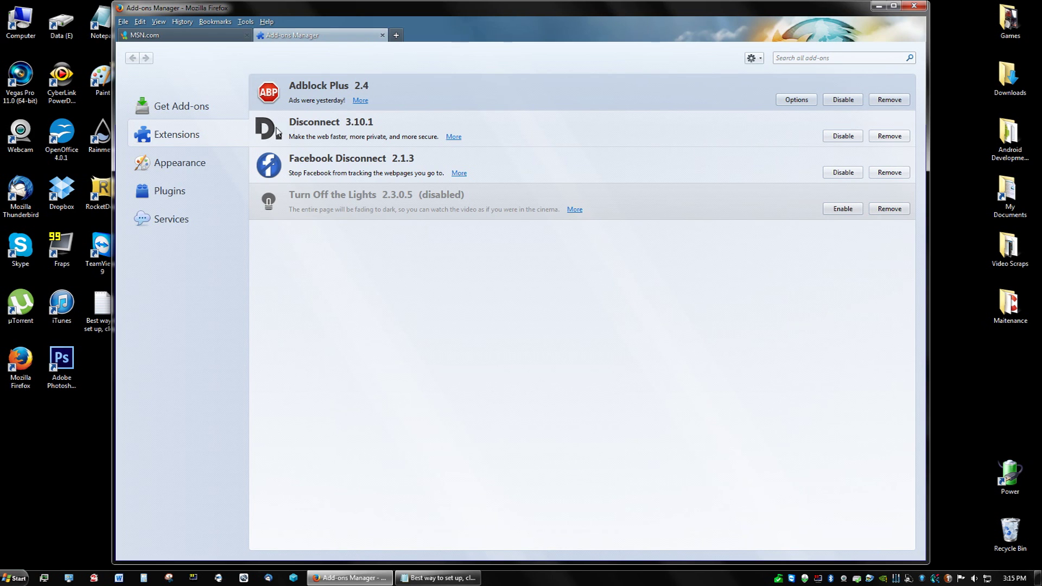
{"action": "left_click", "coordinate": [245, 22]}
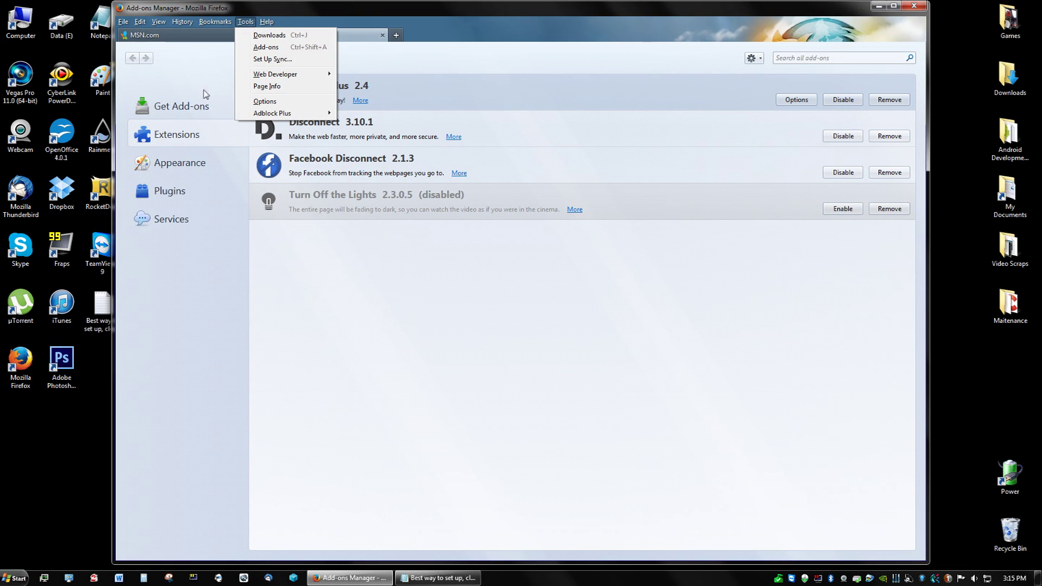
{"action": "left_click", "coordinate": [402, 314]}
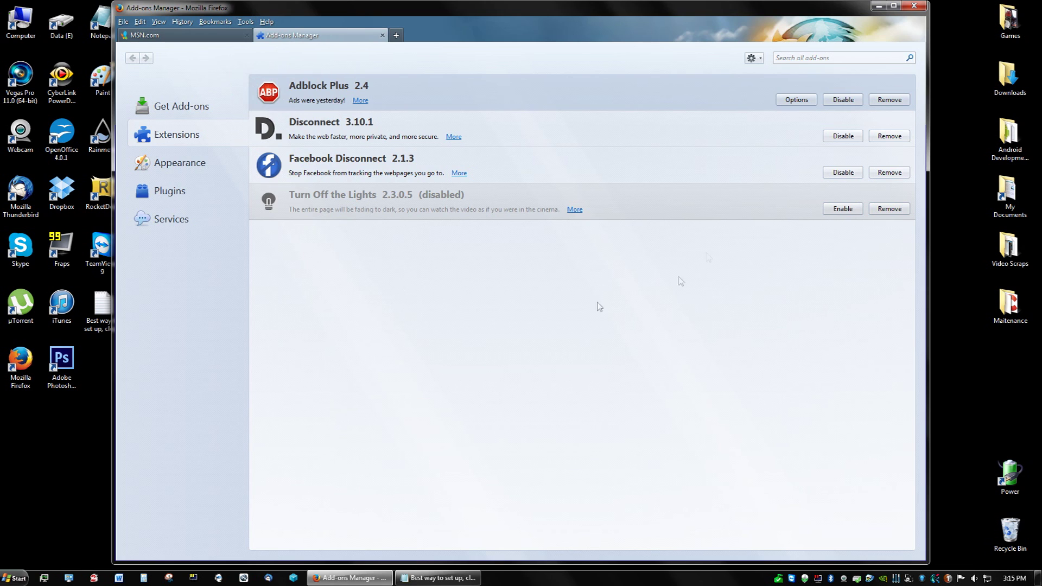
{"action": "left_click", "coordinate": [219, 111]}
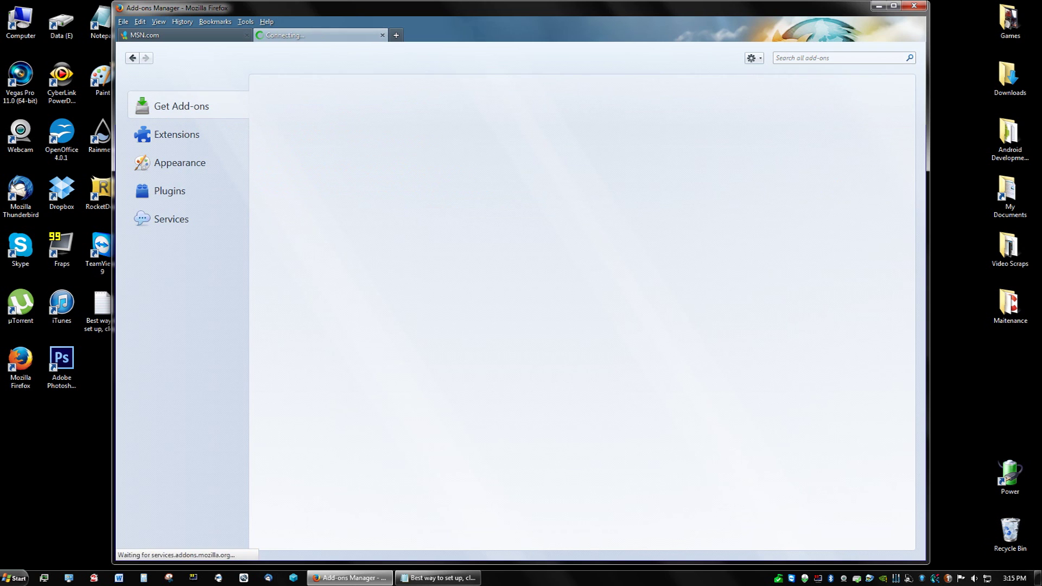
{"action": "left_click", "coordinate": [222, 135]}
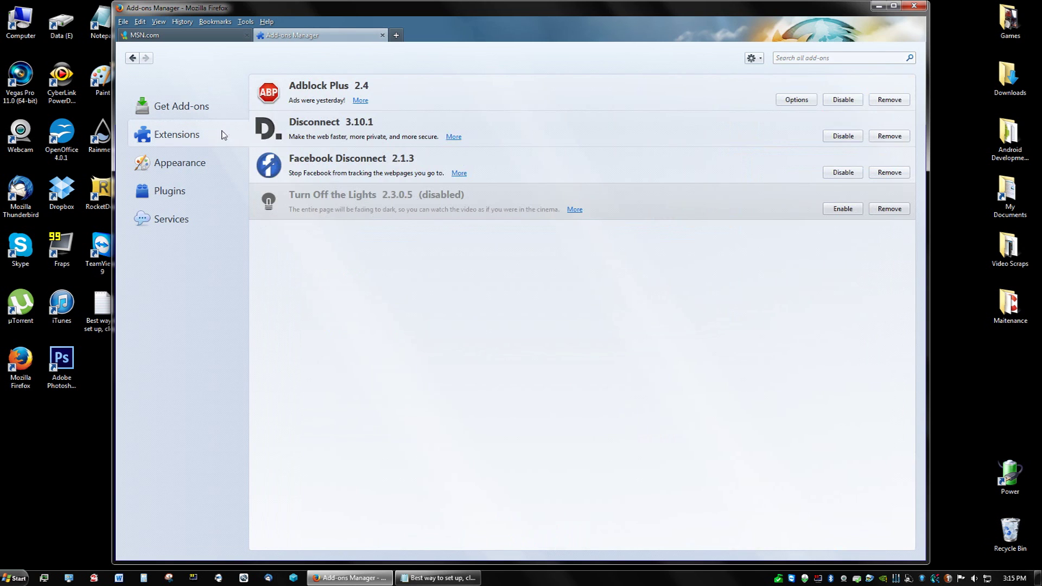
{"action": "left_click", "coordinate": [312, 130]}
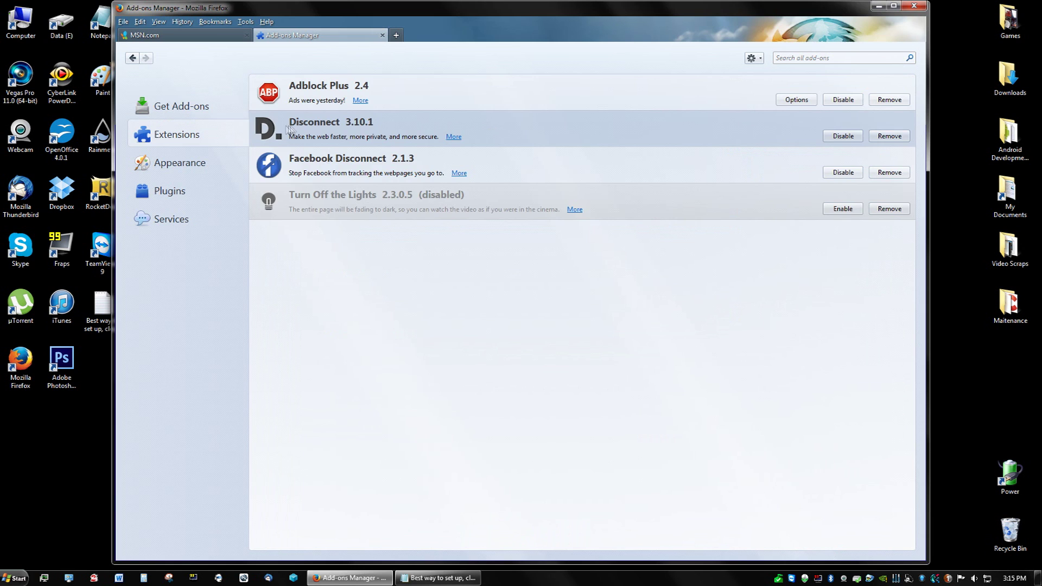
{"action": "left_click", "coordinate": [182, 109]}
{"action": "left_click", "coordinate": [181, 137]}
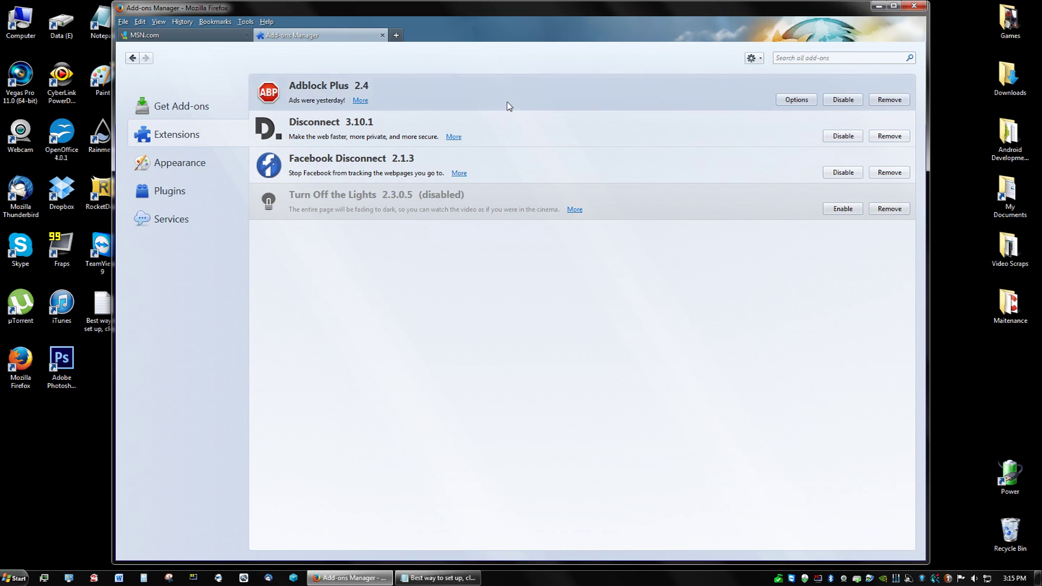
{"action": "left_click", "coordinate": [498, 132]}
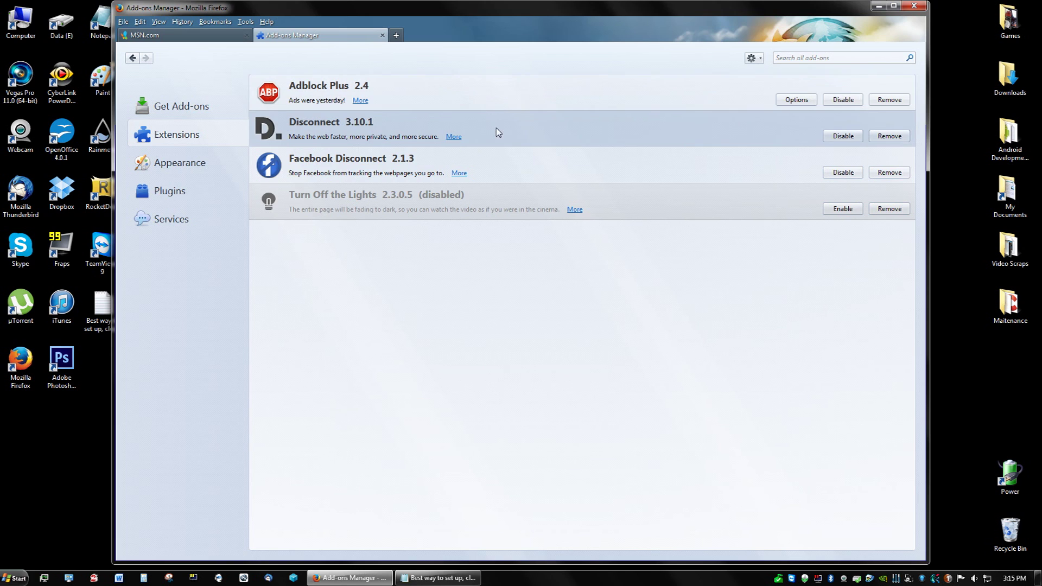
{"action": "left_click", "coordinate": [511, 100]}
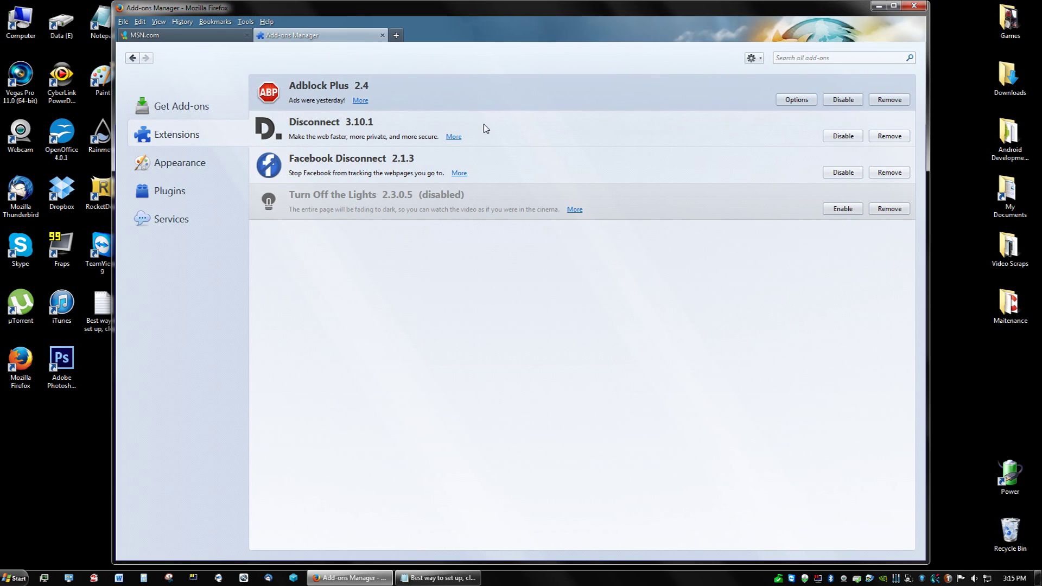
{"action": "left_click", "coordinate": [385, 38]}
Step: Close the Add-ons Manager and return to the Google homepage
{"action": "left_click", "coordinate": [383, 37]}
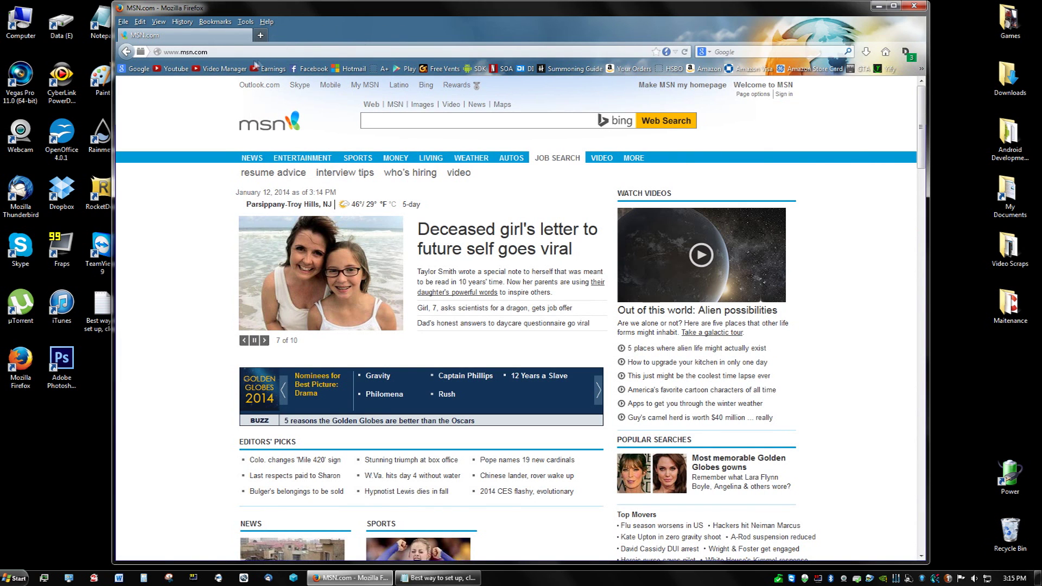
{"action": "left_click", "coordinate": [140, 68]}
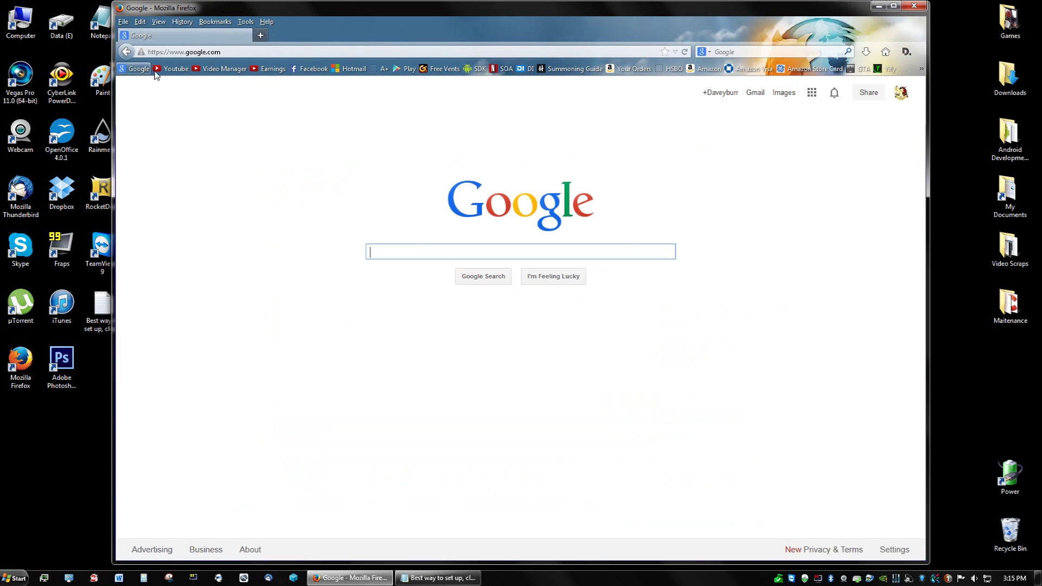
{"action": "left_click", "coordinate": [754, 304]}
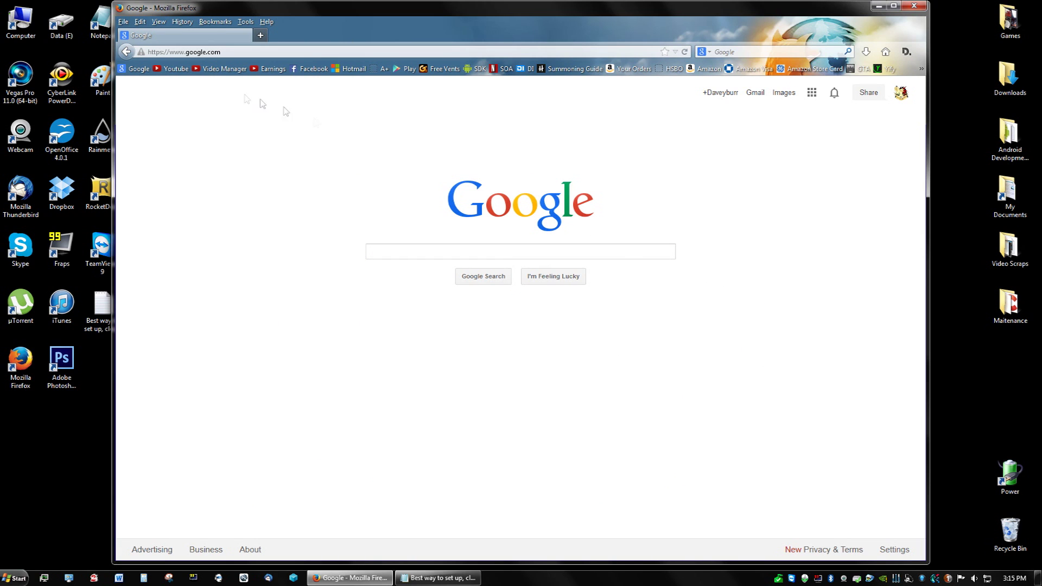
Step: Hide the Bookmarks Toolbar and then show it again
{"action": "right_click", "coordinate": [356, 71]}
{"action": "right_click", "coordinate": [601, 39]}
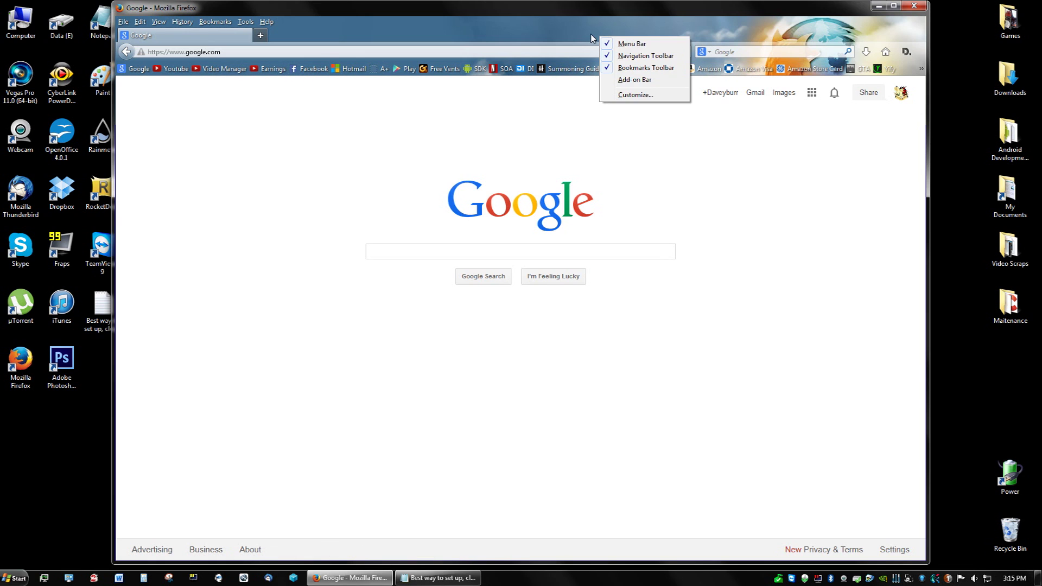
{"action": "right_click", "coordinate": [509, 20]}
{"action": "left_click", "coordinate": [523, 48]}
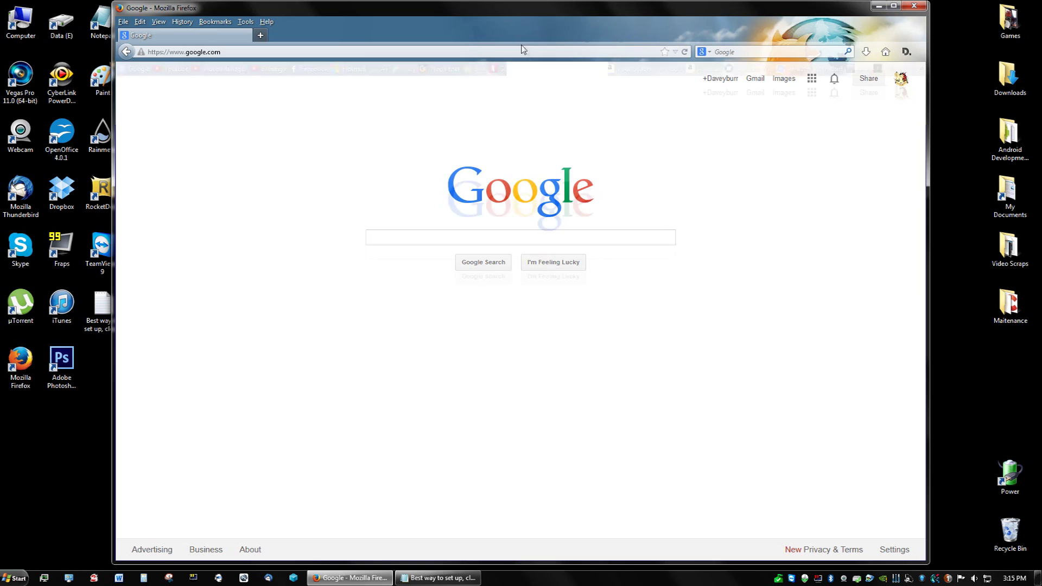
{"action": "right_click", "coordinate": [494, 30]}
{"action": "right_click", "coordinate": [450, 27]}
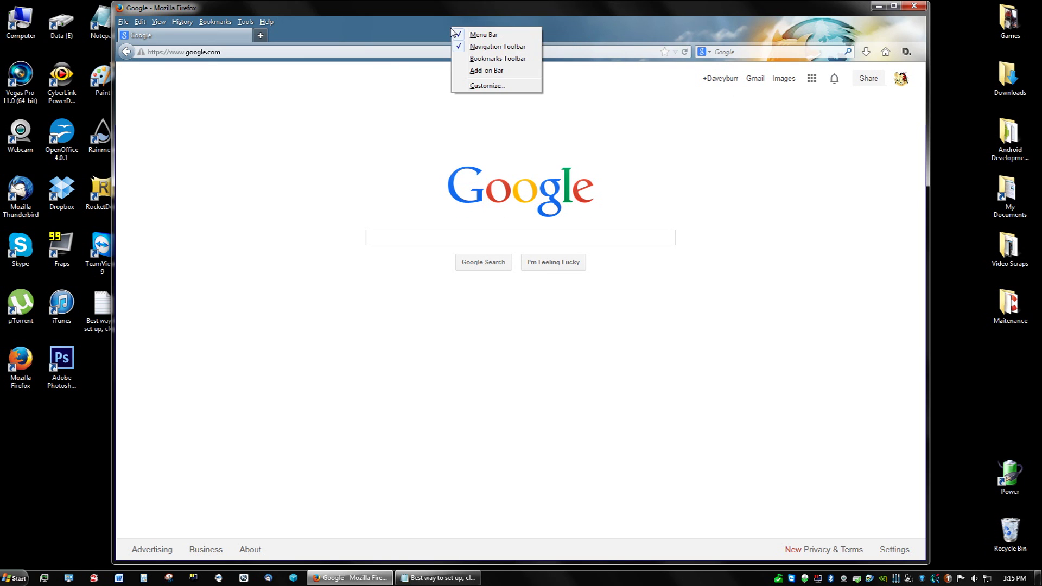
{"action": "left_click", "coordinate": [485, 58]}
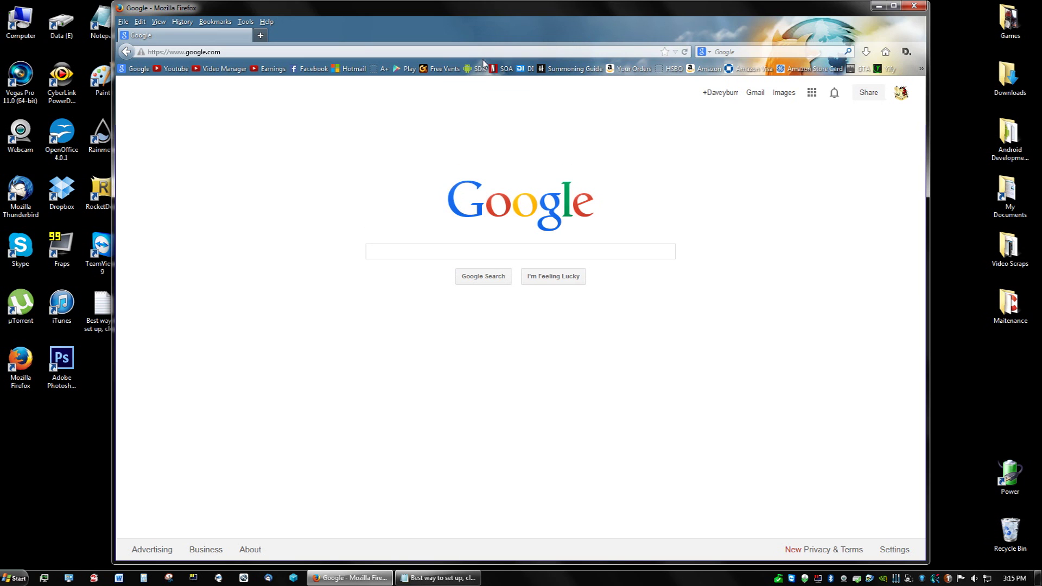
Step: Start a New Bookmark from a bookmark's context menu on the toolbar
{"action": "right_click", "coordinate": [908, 70]}
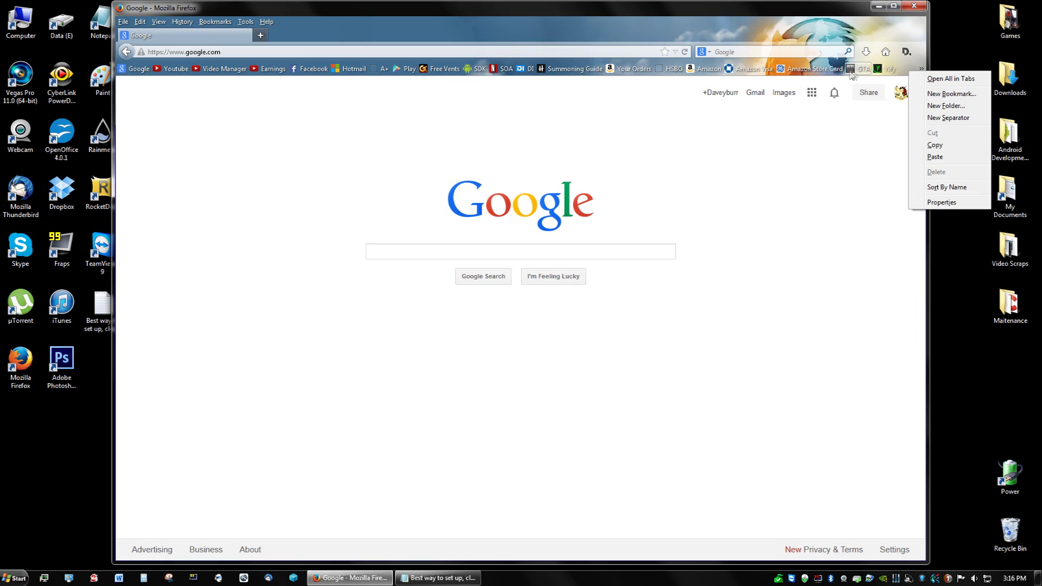
{"action": "right_click", "coordinate": [665, 75]}
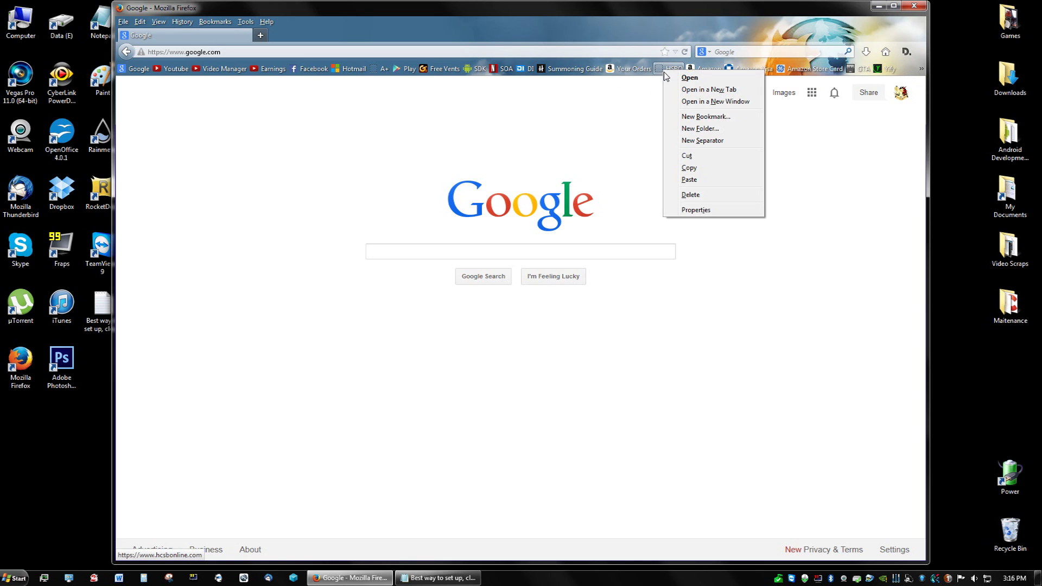
{"action": "left_click", "coordinate": [712, 118]}
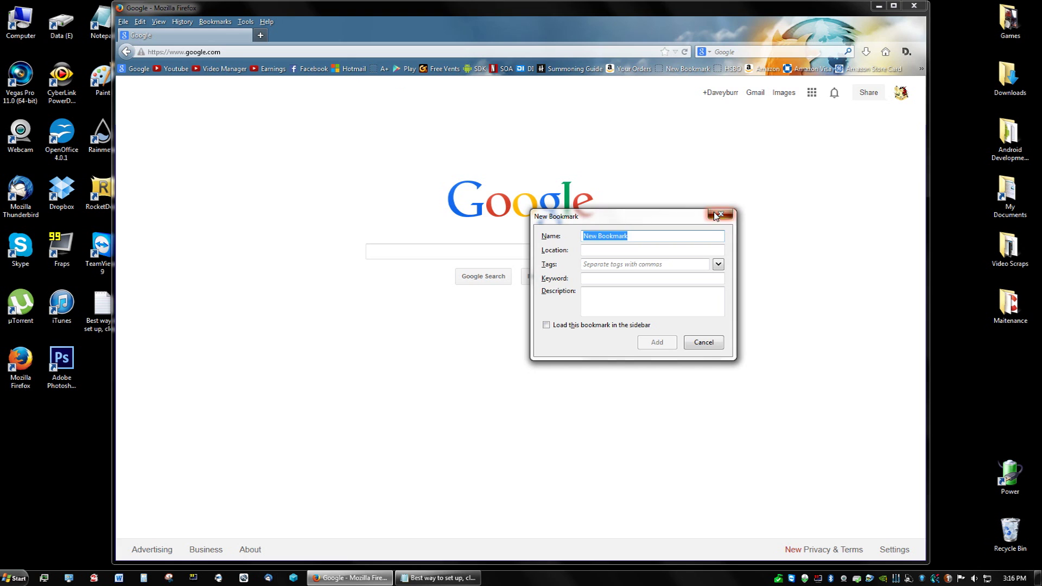
Step: Cancel the empty bookmark, copy the Google page address, and start another new bookmark
{"action": "left_click", "coordinate": [719, 213]}
{"action": "right_click", "coordinate": [348, 51]}
{"action": "left_click", "coordinate": [378, 85]}
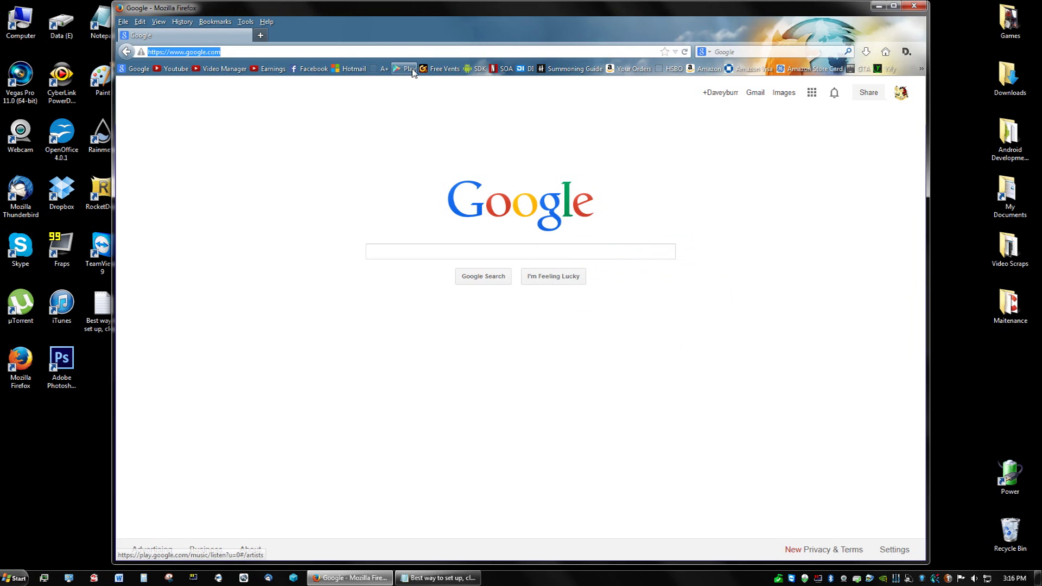
{"action": "right_click", "coordinate": [414, 69]}
{"action": "left_click", "coordinate": [456, 116]}
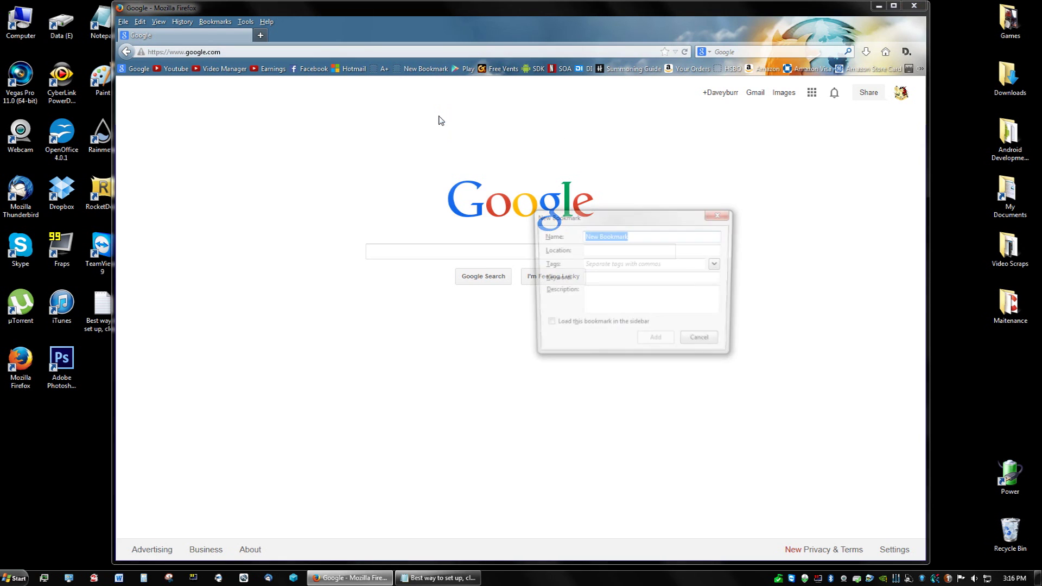
{"action": "right_click", "coordinate": [646, 234]}
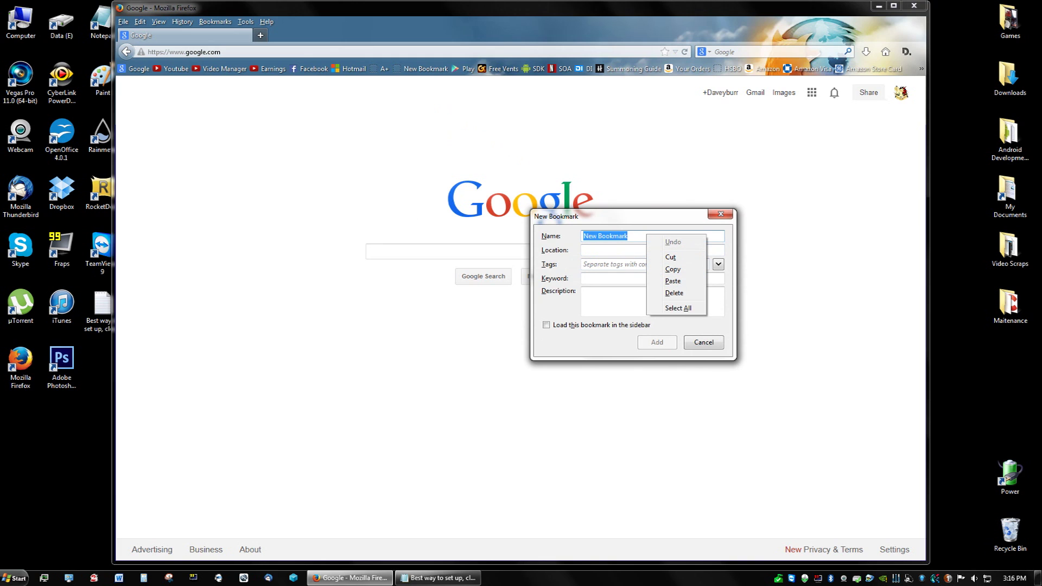
{"action": "key", "text": "Escape"}
{"action": "key", "text": "Home"}
{"action": "type", "text": "G"}
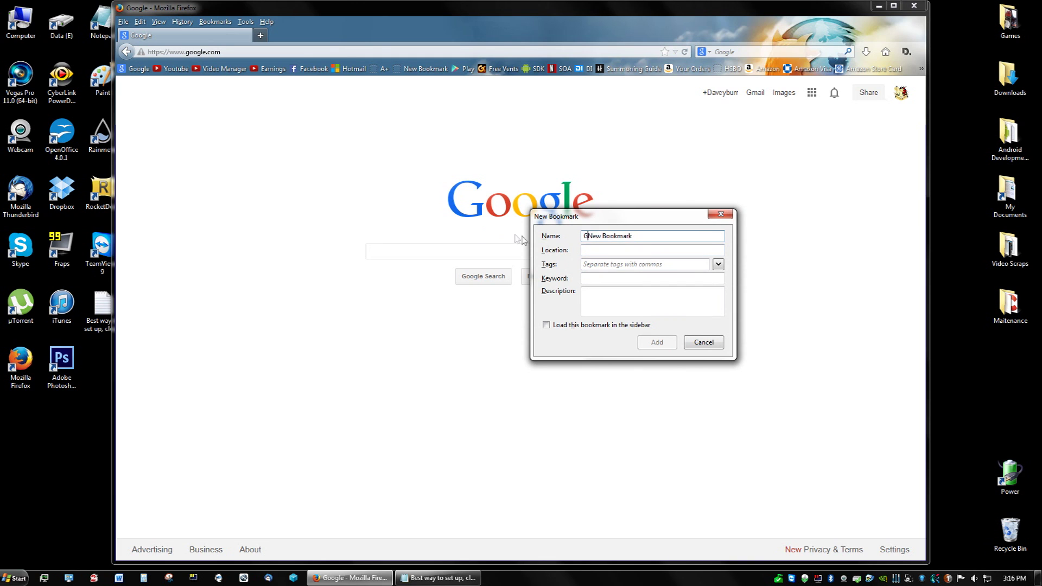
{"action": "key", "text": "ctrl+a"}
{"action": "type", "text": "Google"}
{"action": "key", "text": "Tab"}
{"action": "key", "text": "ctrl+v"}
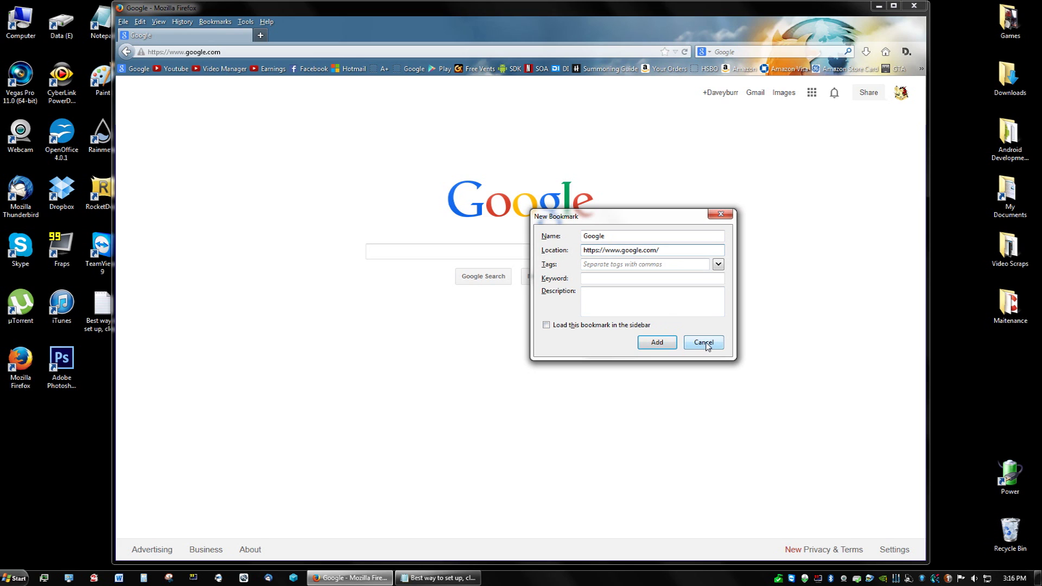
{"action": "left_click", "coordinate": [719, 213]}
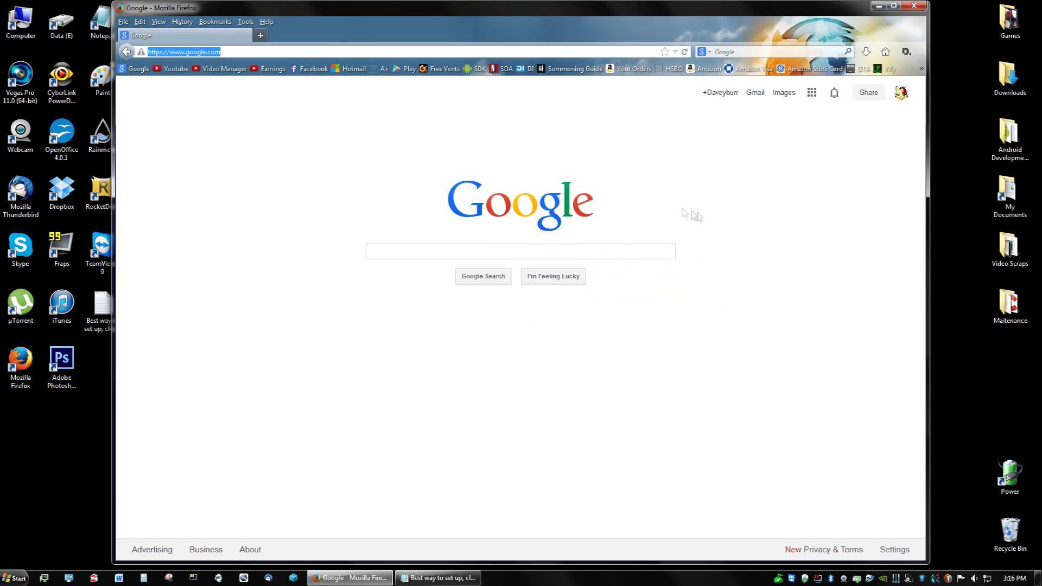
{"action": "left_click", "coordinate": [139, 69]}
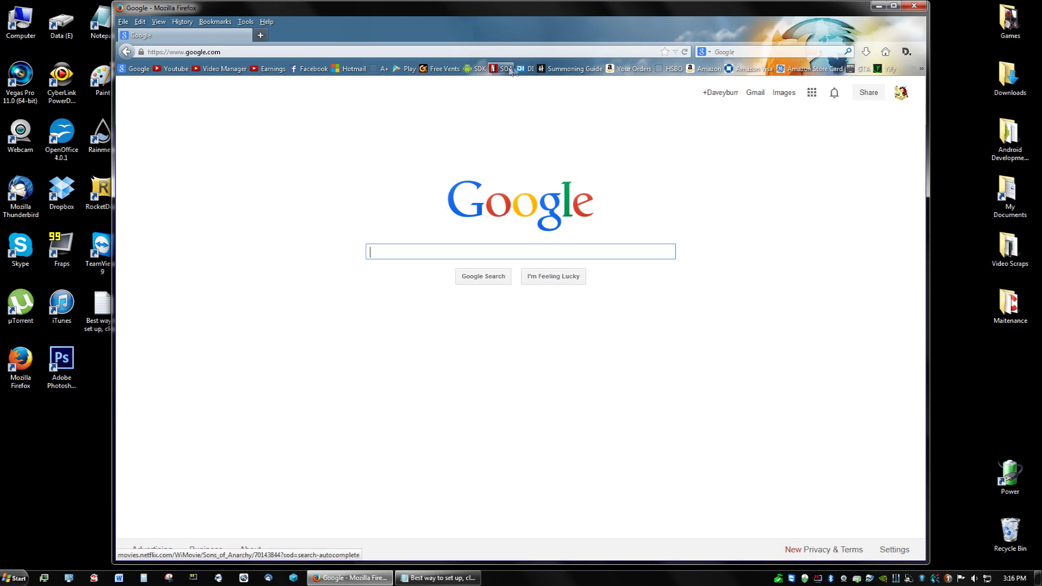
{"action": "left_click", "coordinate": [707, 68]}
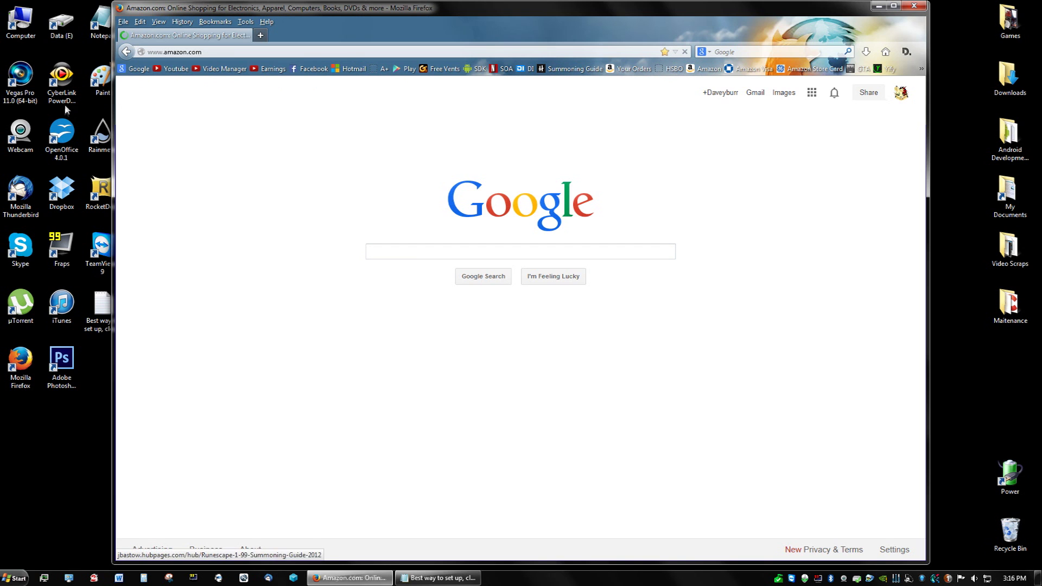
{"action": "left_click", "coordinate": [123, 73]}
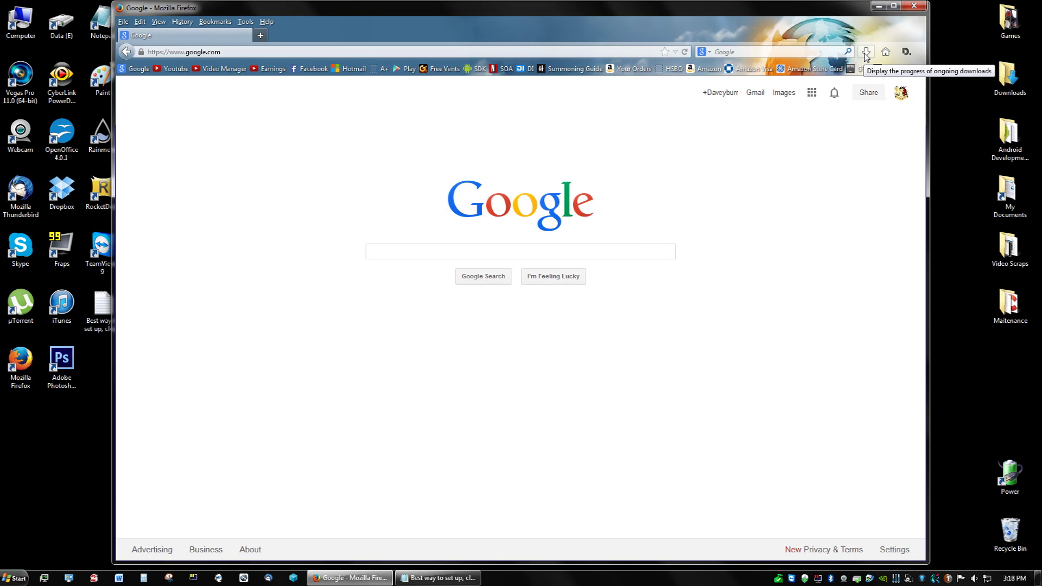
{"action": "right_click", "coordinate": [918, 51]}
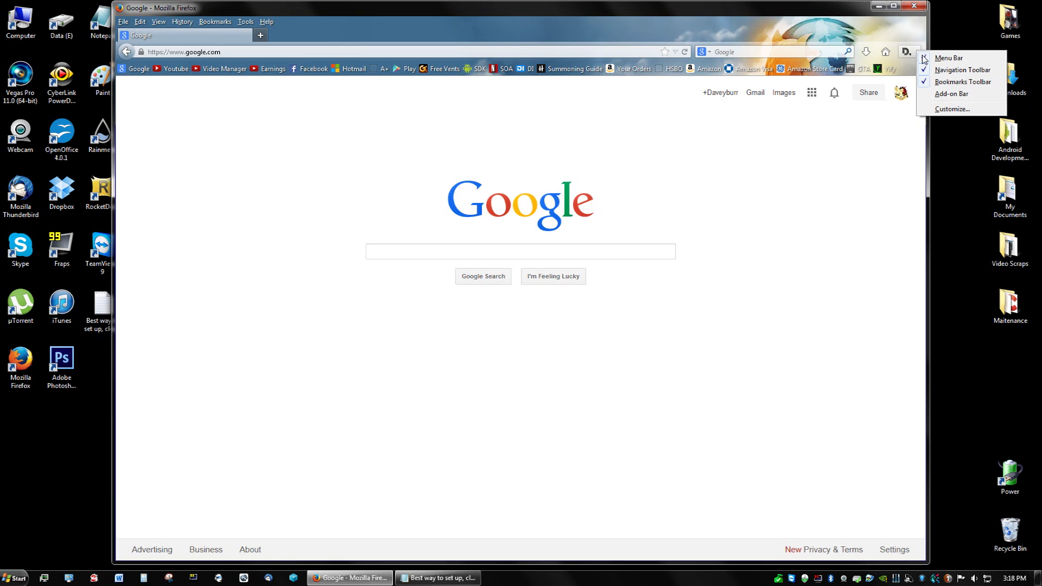
Step: View and close the Customize Toolbar dialog, then close Firefox to reveal the desktop
{"action": "left_click", "coordinate": [951, 110]}
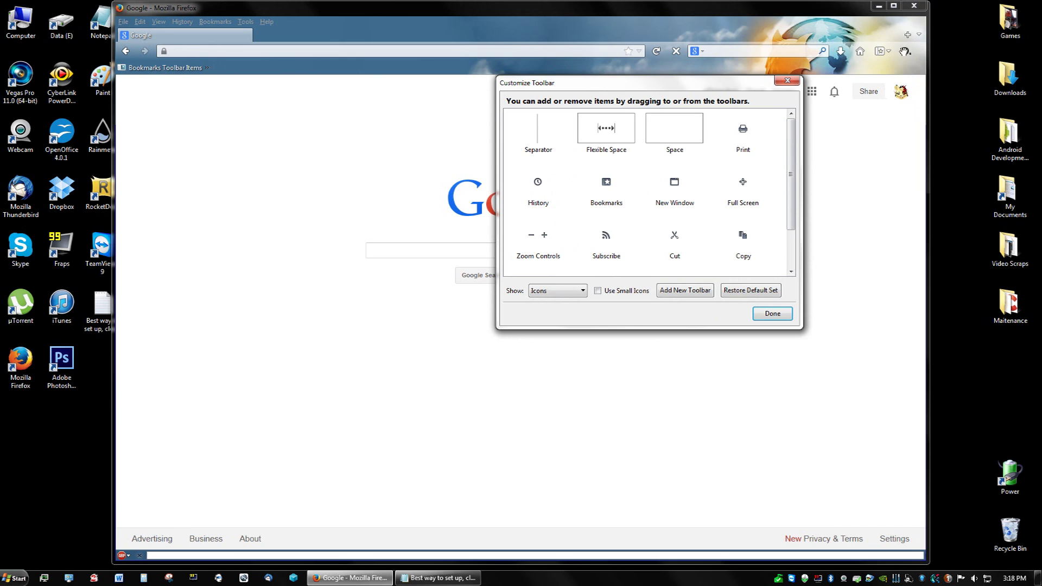
{"action": "left_click", "coordinate": [787, 80]}
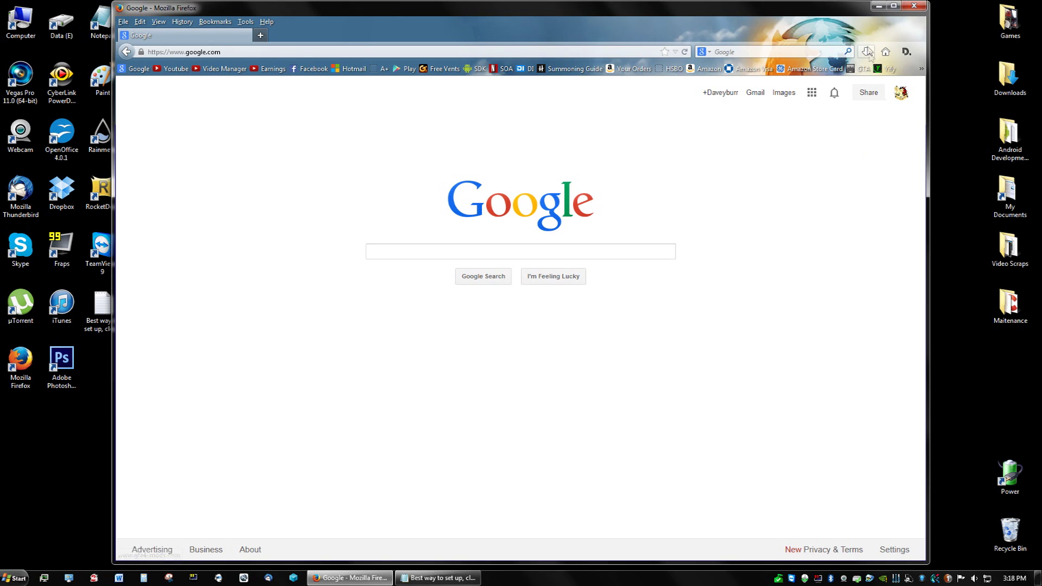
{"action": "left_click", "coordinate": [914, 5]}
{"action": "left_click", "coordinate": [687, 244]}
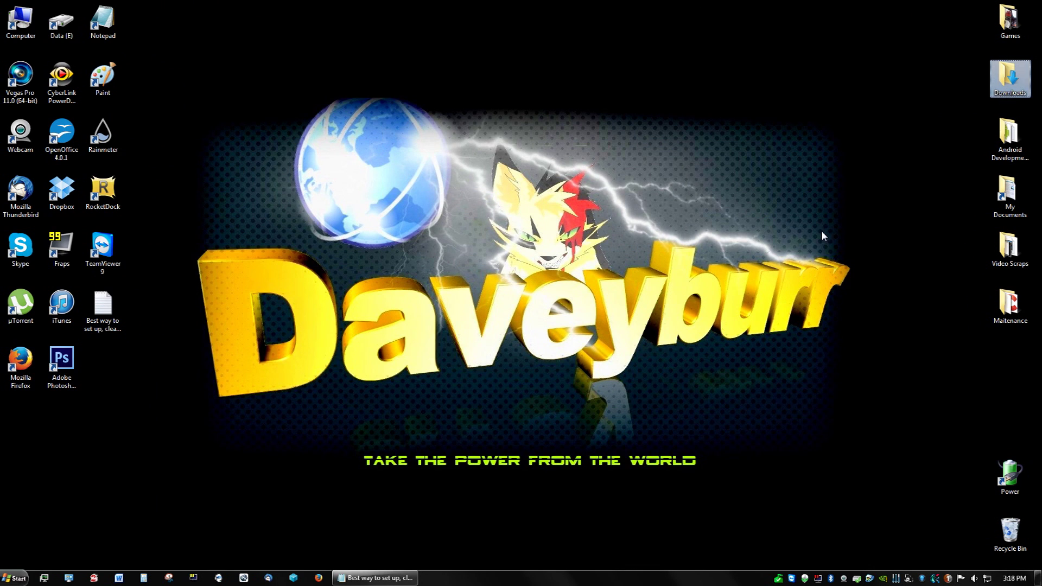
Step: Search 'downloa' in the Start menu and open the Downloads folder's location
{"action": "left_click", "coordinate": [17, 578]}
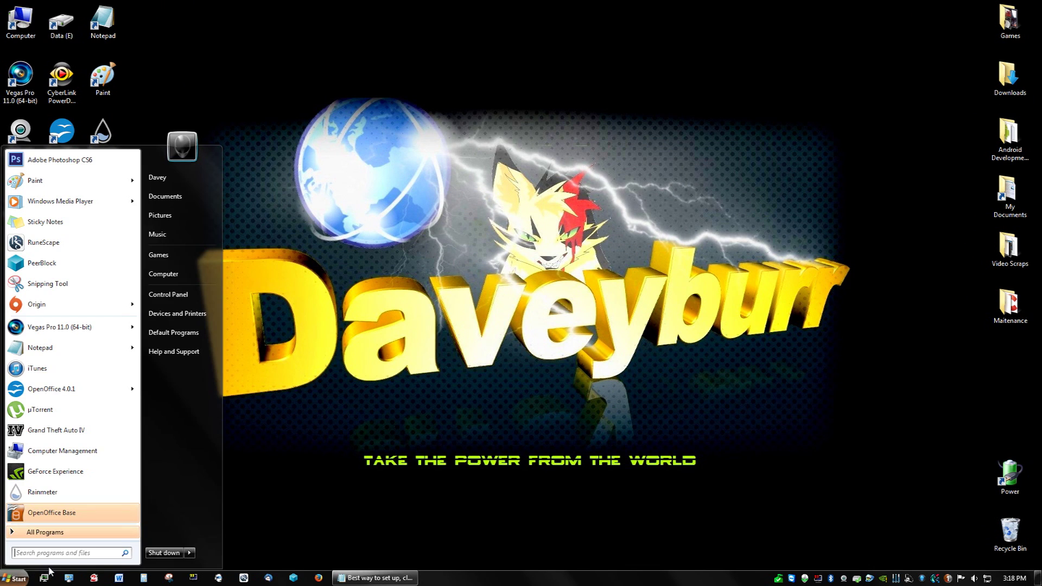
{"action": "type", "text": "downloa"}
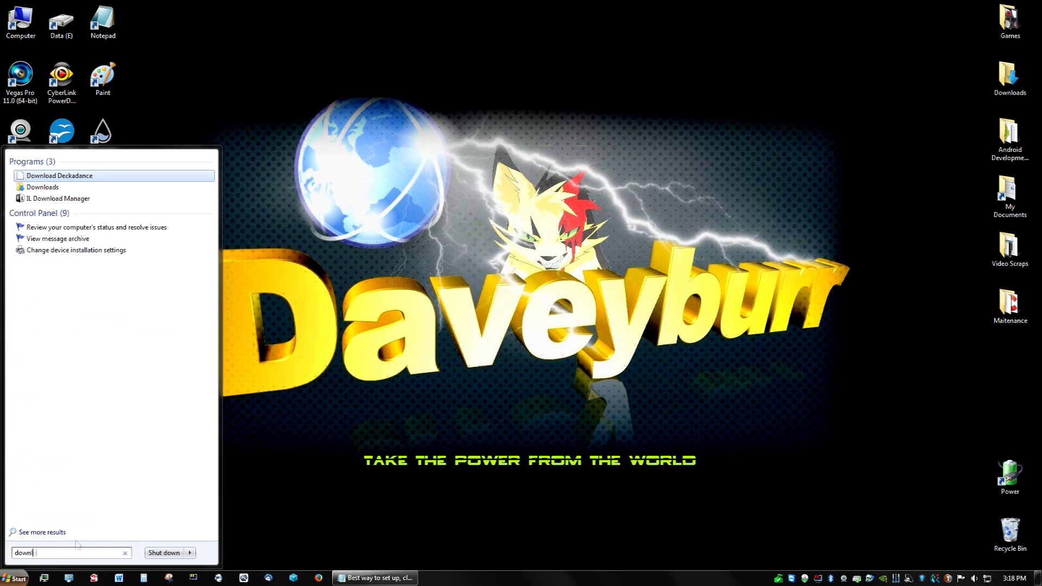
{"action": "right_click", "coordinate": [54, 190]}
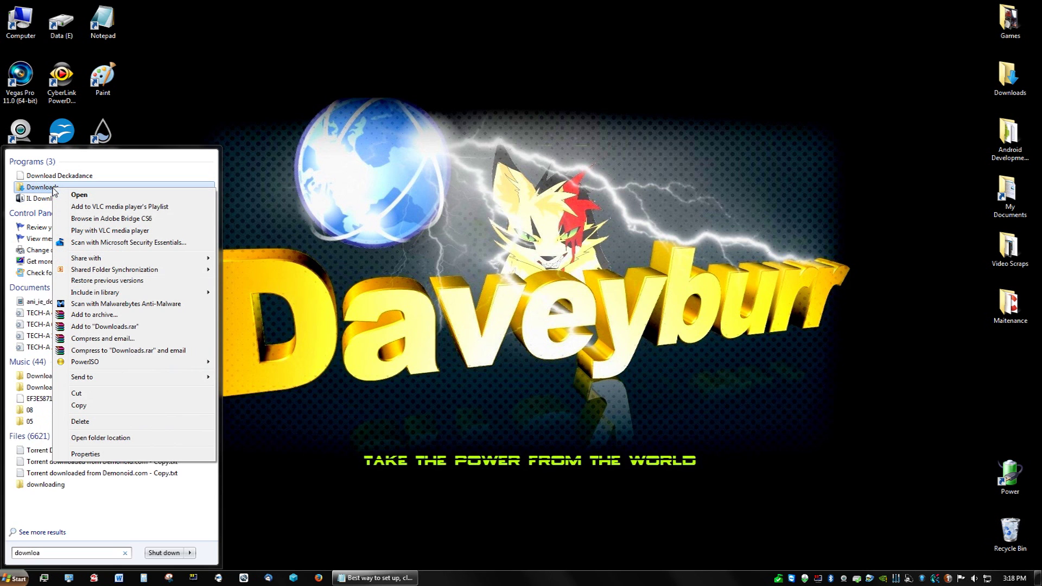
{"action": "left_click", "coordinate": [120, 439]}
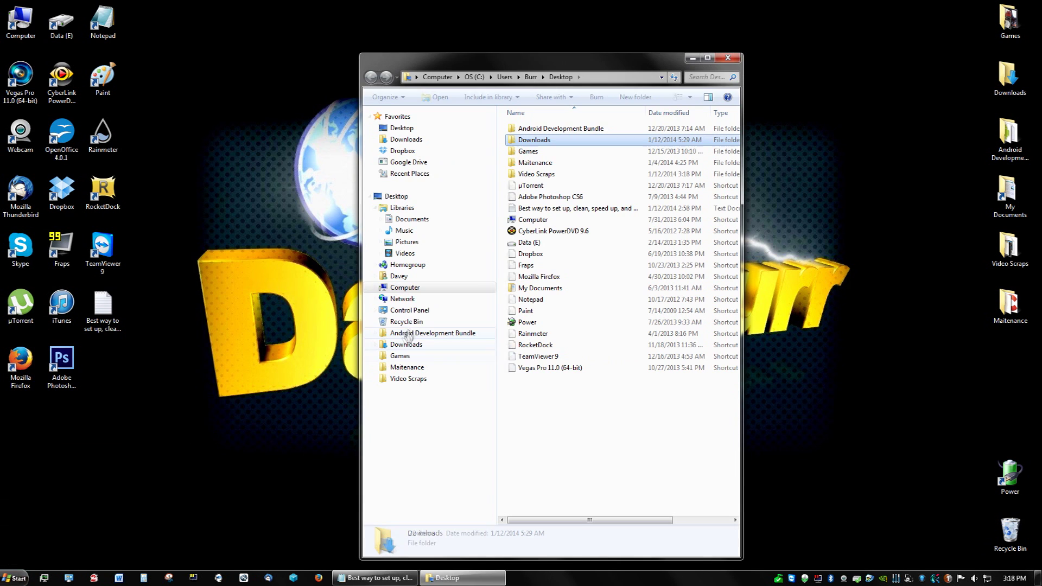
Step: Create a Downloads shortcut in the Desktop folder, then delete it
{"action": "right_click", "coordinate": [544, 144]}
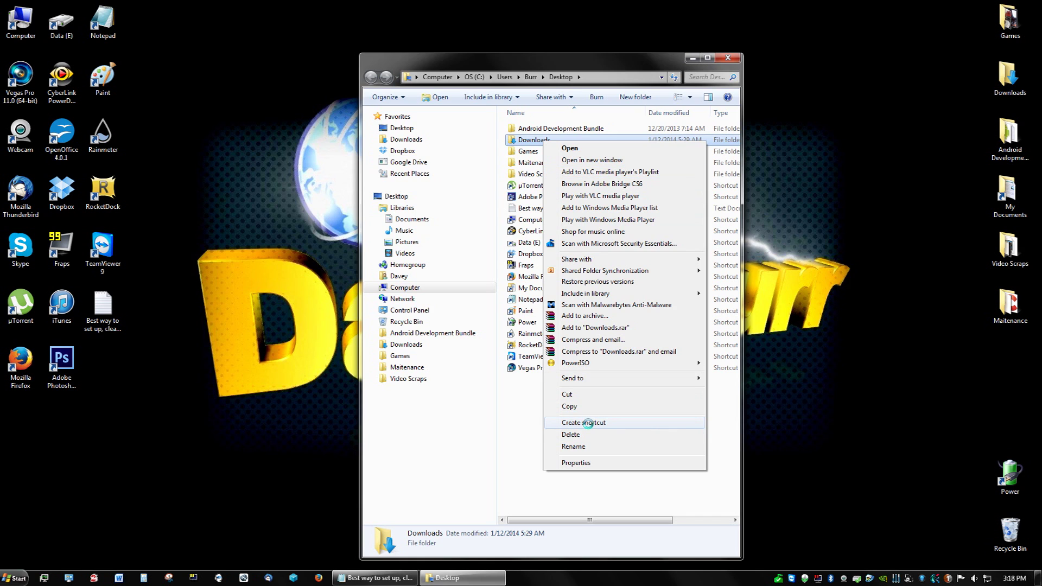
{"action": "left_click", "coordinate": [588, 423]}
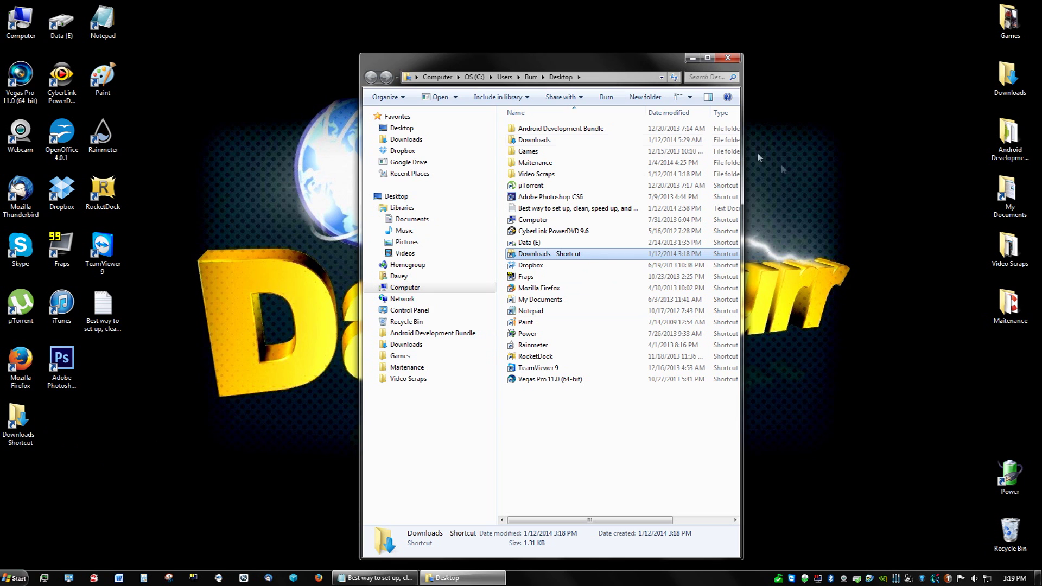
{"action": "right_click", "coordinate": [549, 253]}
{"action": "left_click", "coordinate": [576, 534]}
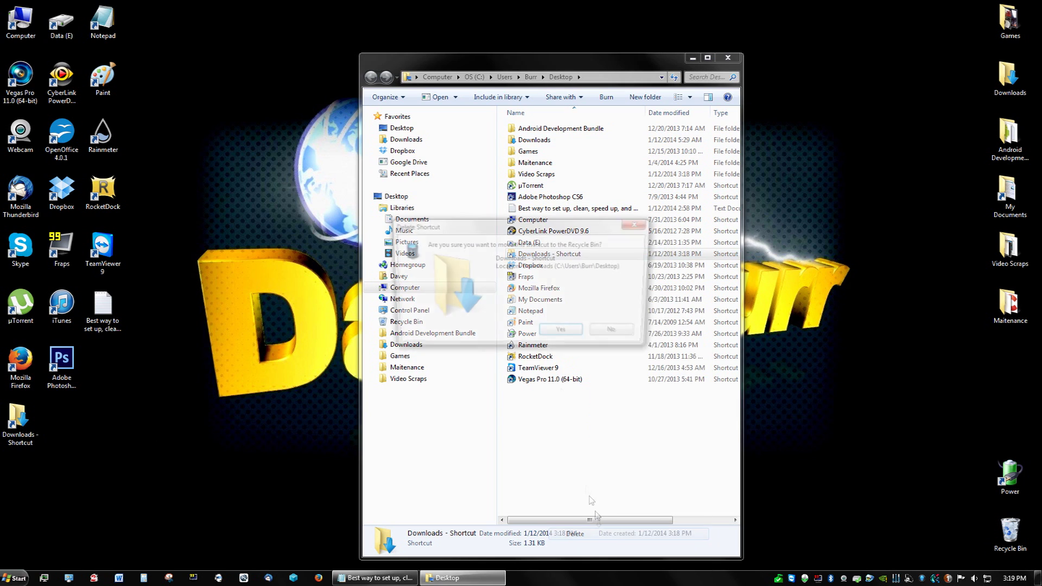
{"action": "key", "text": "Return"}
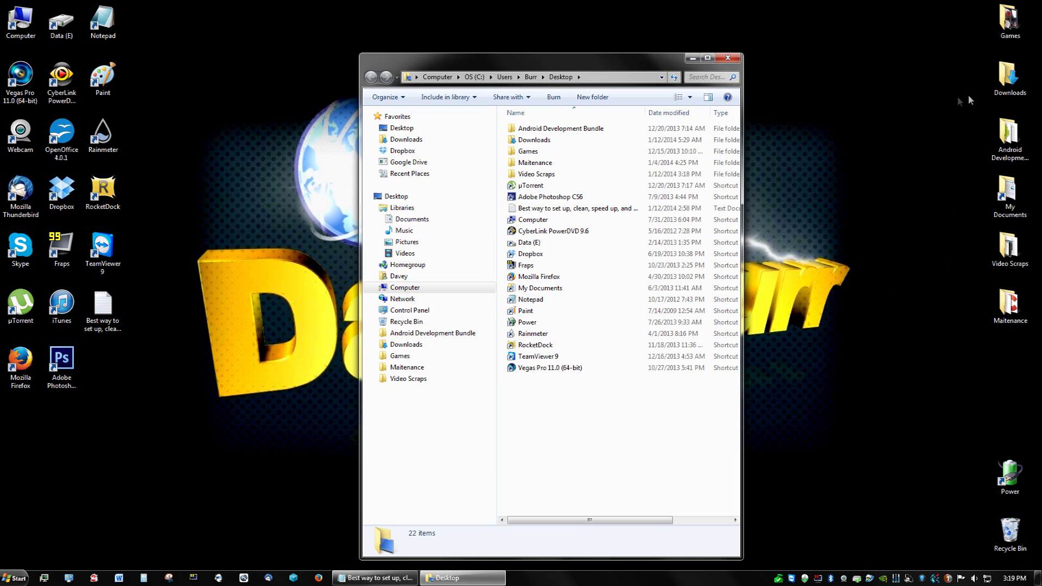
Step: Close the Explorer window and select the Downloads folder on the desktop
{"action": "left_click", "coordinate": [943, 101]}
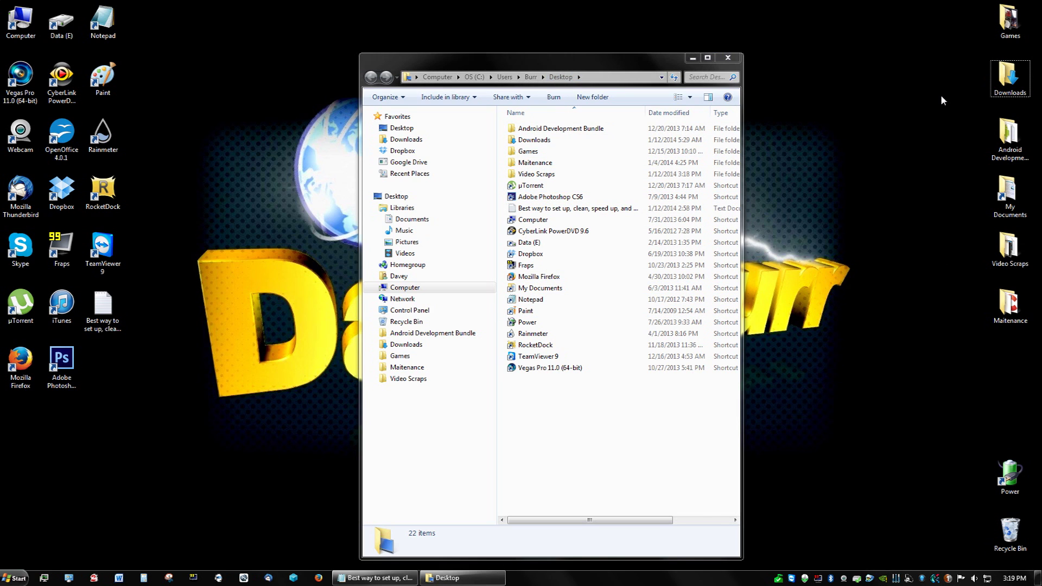
{"action": "right_click", "coordinate": [539, 144]}
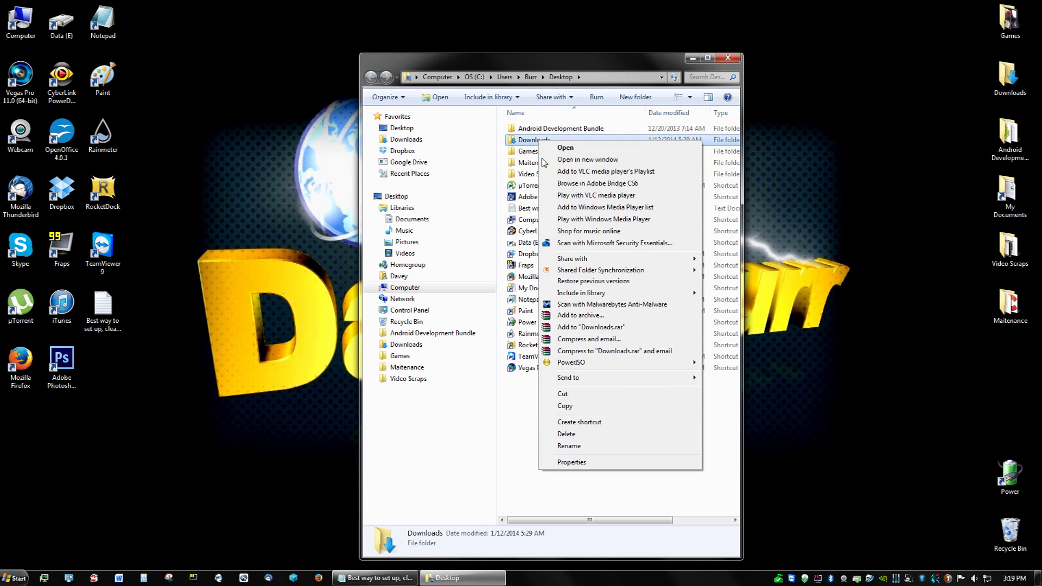
{"action": "left_click", "coordinate": [534, 418]}
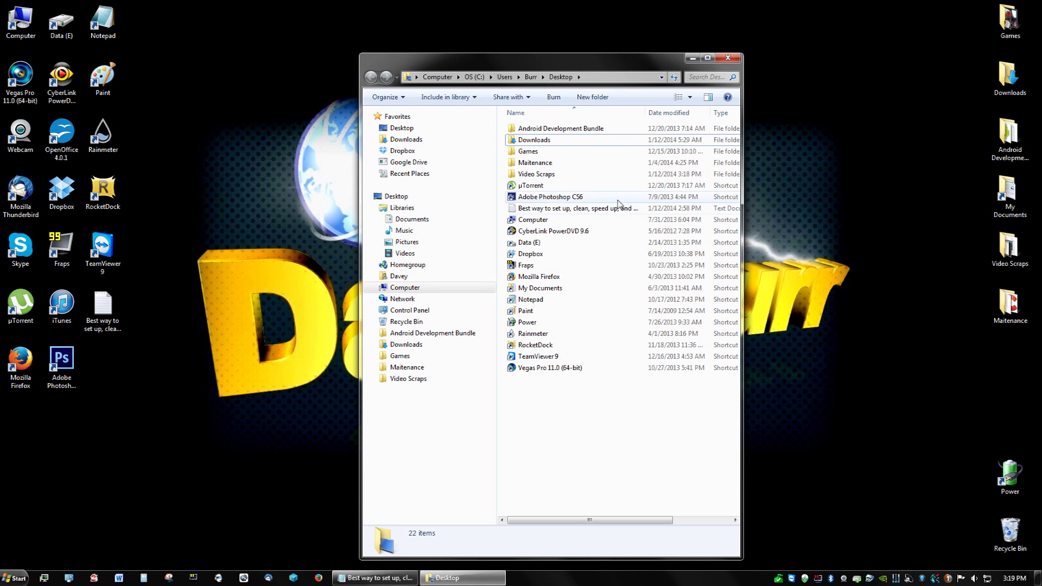
{"action": "left_click", "coordinate": [922, 141]}
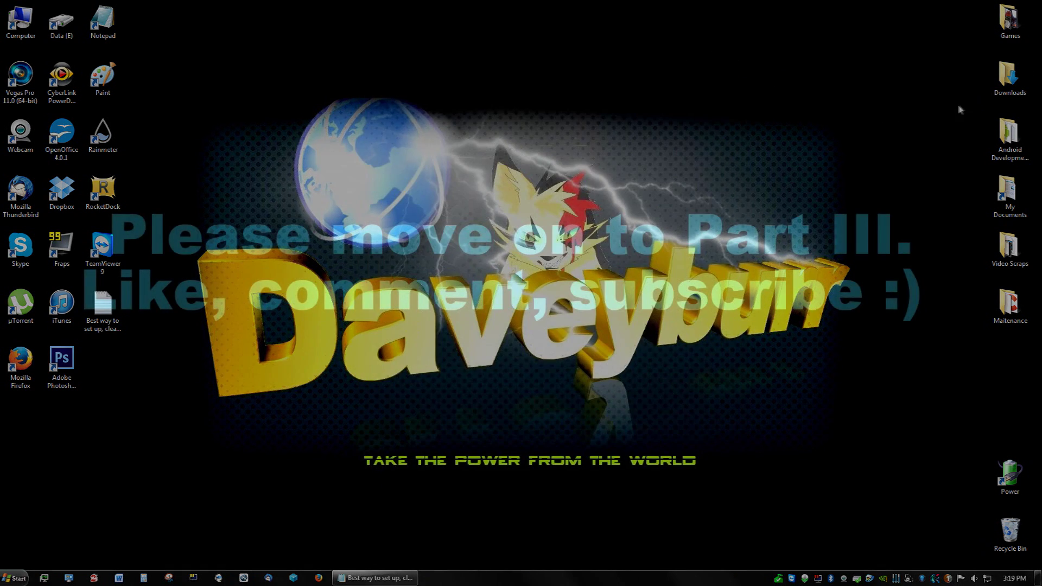